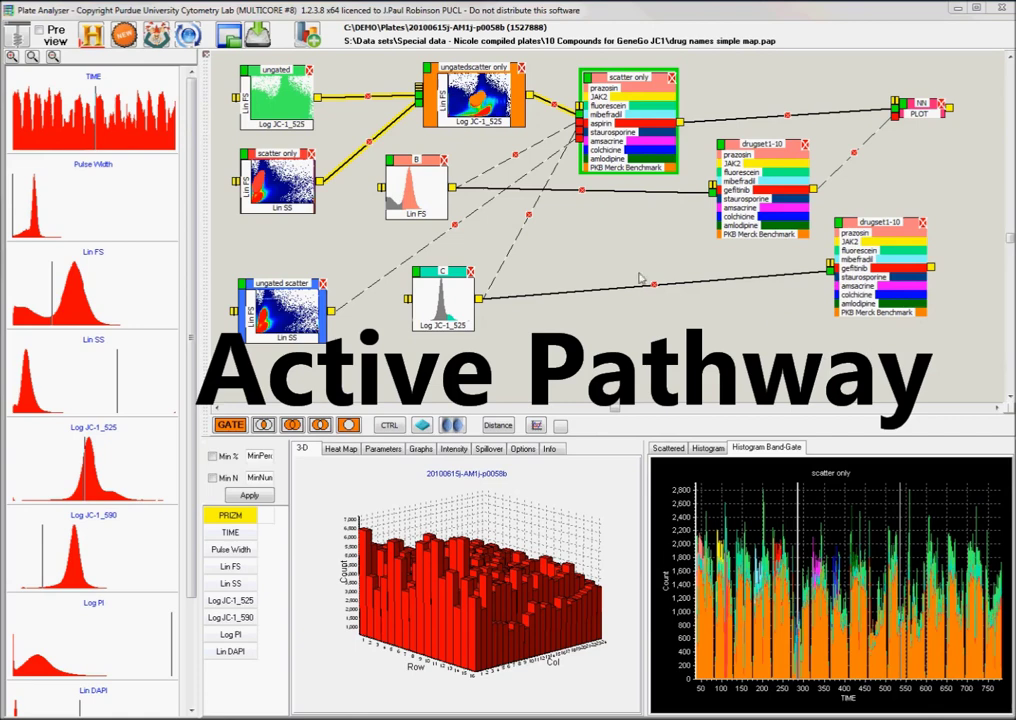
# Select the NN plot to highlight its active pathway, and slightly reposition the ungated, scatter only gate and scatter only drug nodes
pyautogui.moveTo(287, 157); pyautogui.dragTo(285, 165)
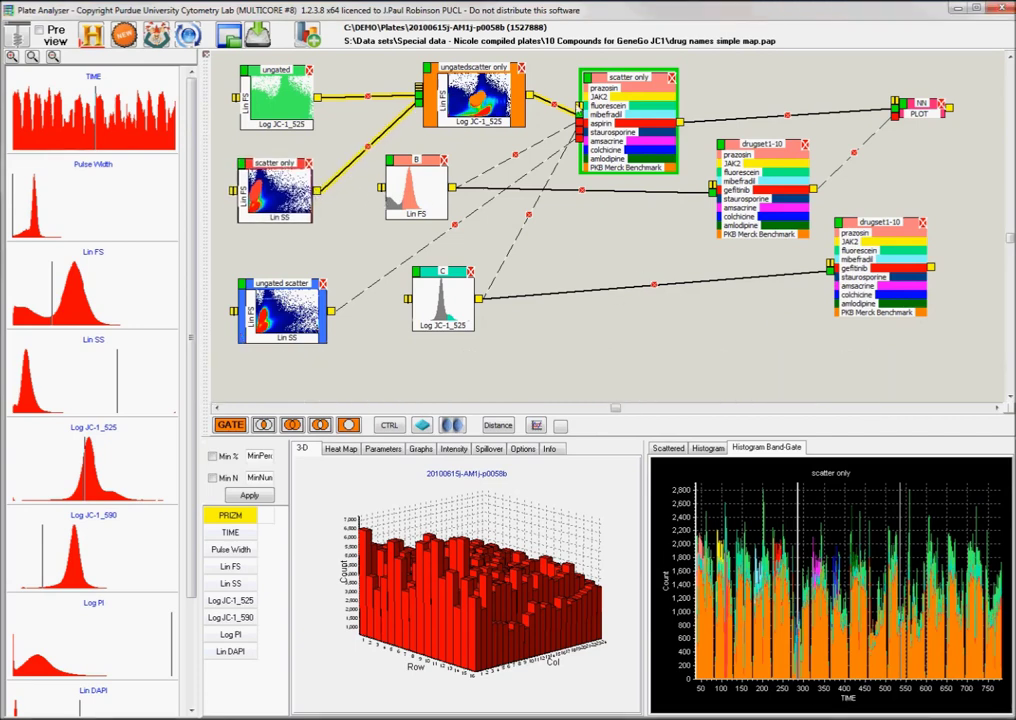
pyautogui.moveTo(650, 79); pyautogui.dragTo(675, 65)
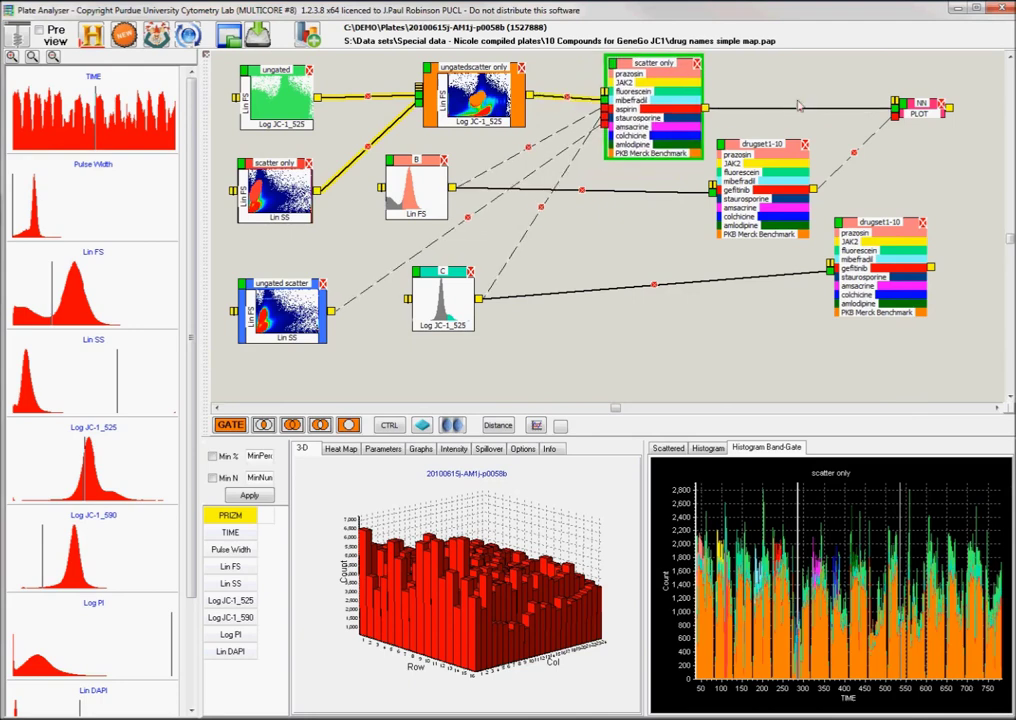
pyautogui.click(921, 115)
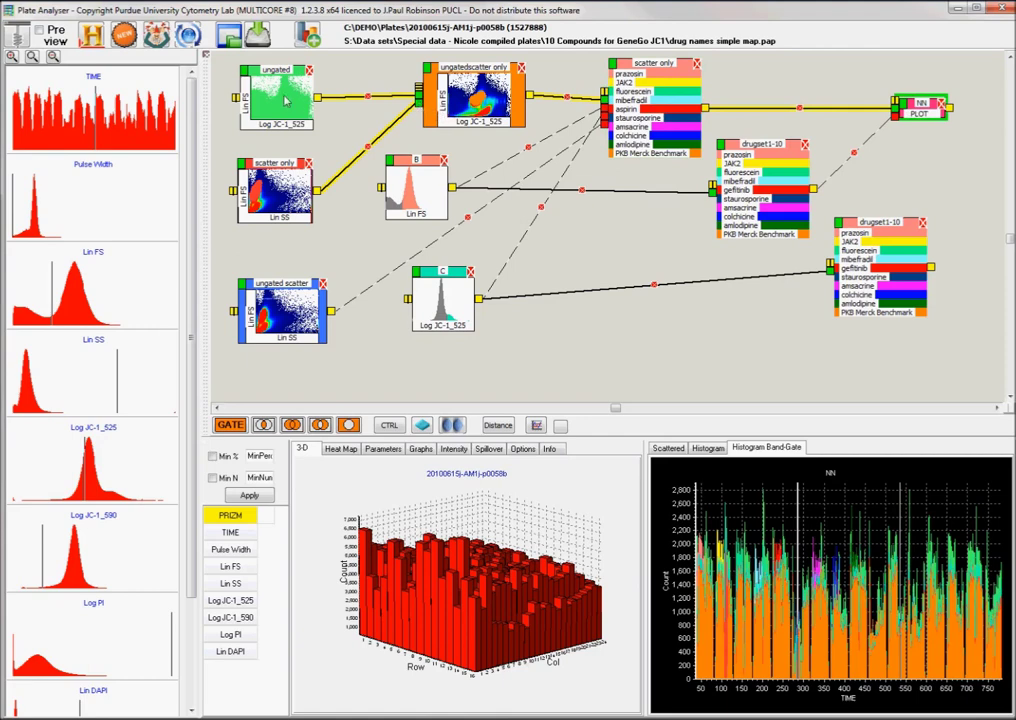
pyautogui.moveTo(270, 95); pyautogui.dragTo(256, 91)
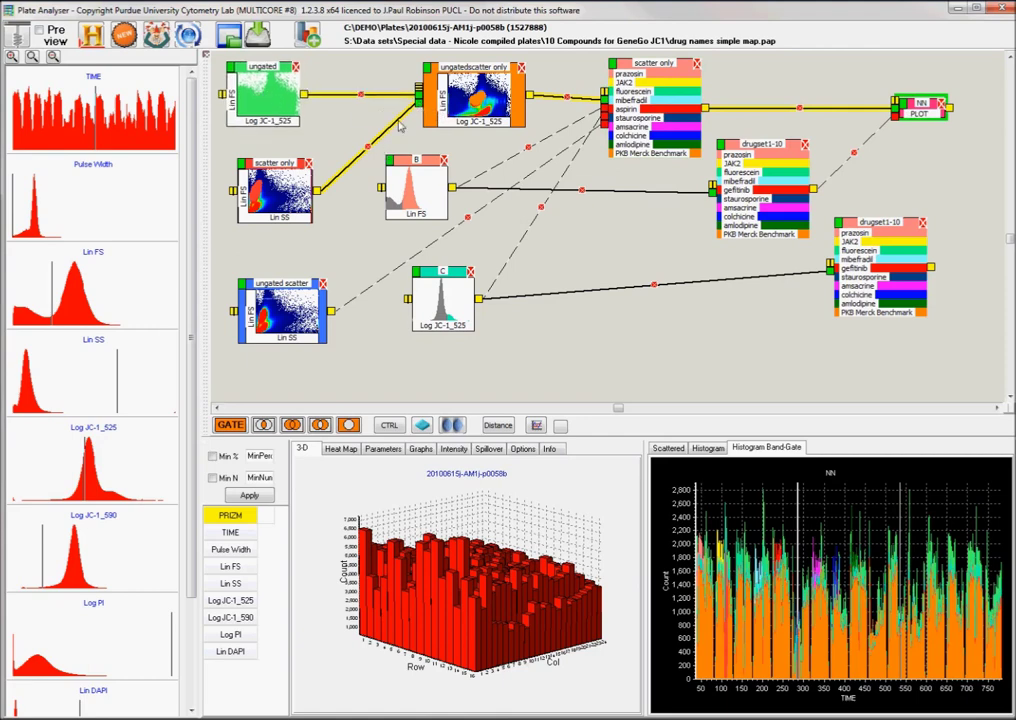
pyautogui.moveTo(643, 108); pyautogui.dragTo(657, 108)
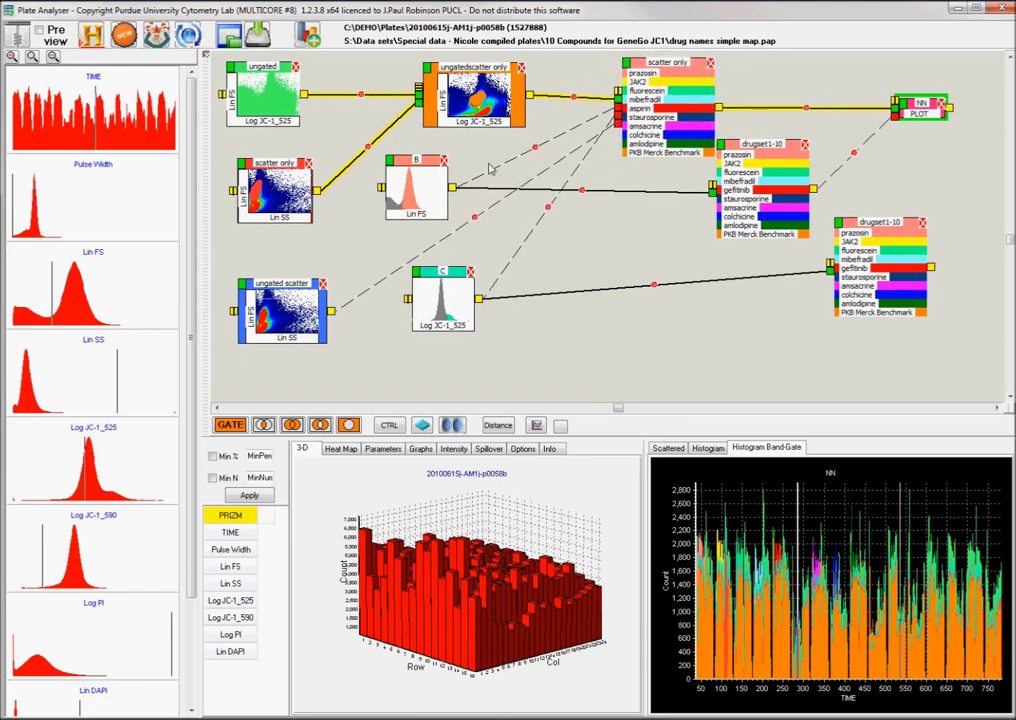
# Reposition gate B, its linked drugset1-10 node, the ungatedscatter only gate and the scatter only drug node on the map
pyautogui.moveTo(420, 189)
pyautogui.mouseDown()
pyautogui.moveTo(420, 208)
pyautogui.moveTo(436, 201)
pyautogui.mouseUp()
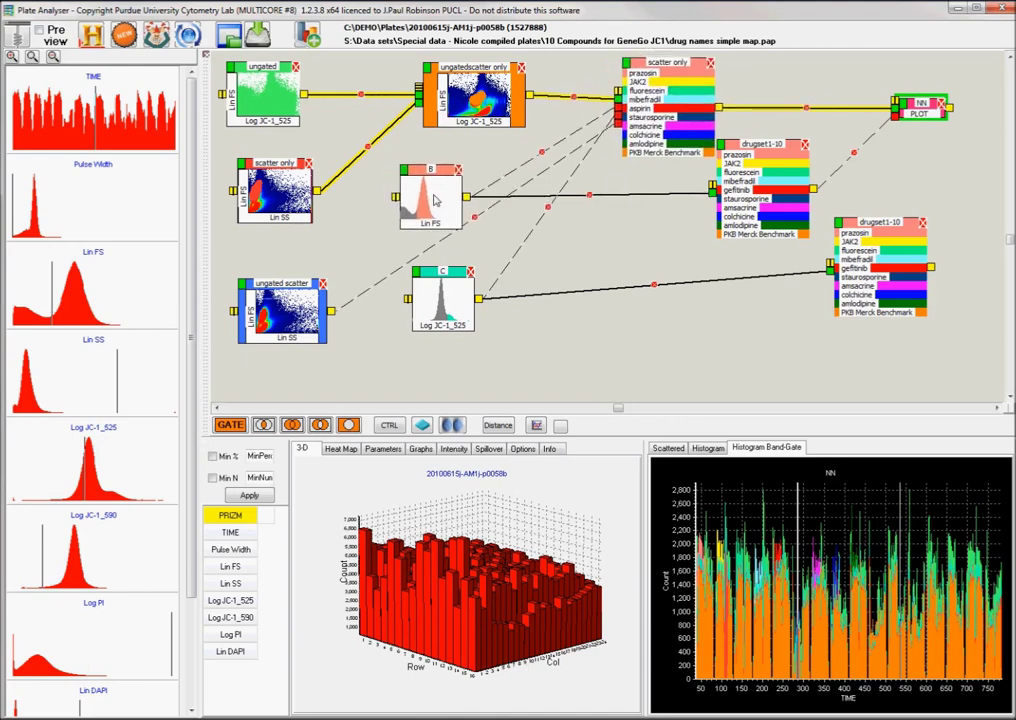
pyautogui.moveTo(756, 192)
pyautogui.mouseDown()
pyautogui.moveTo(745, 211)
pyautogui.moveTo(751, 204)
pyautogui.mouseUp()
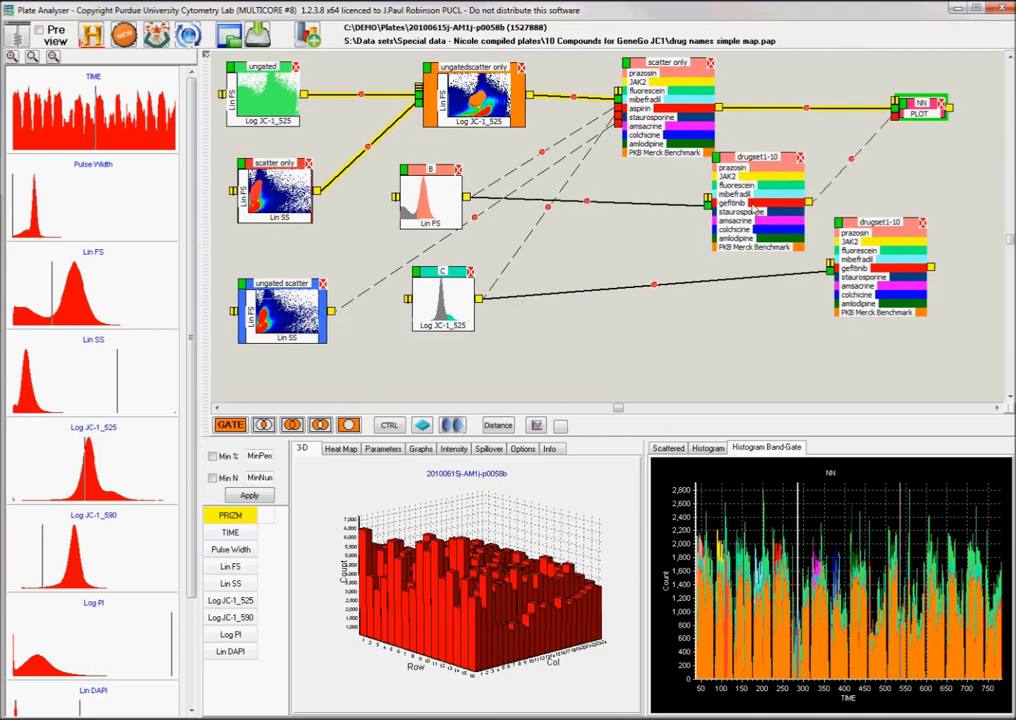
pyautogui.moveTo(436, 201); pyautogui.dragTo(484, 209)
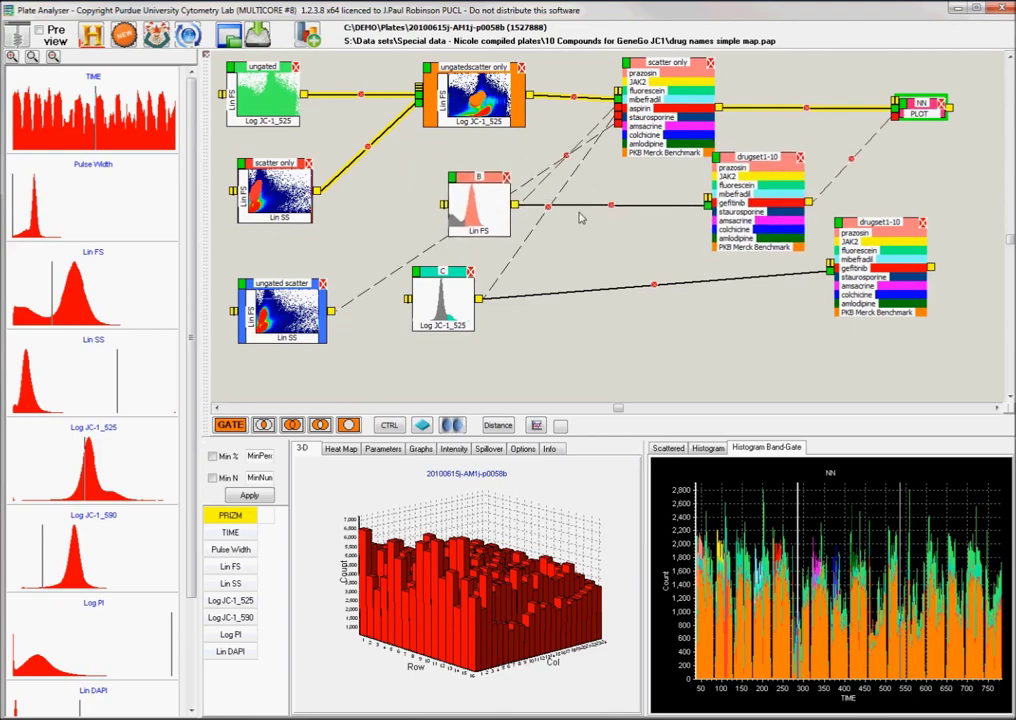
pyautogui.moveTo(480, 205); pyautogui.dragTo(461, 205)
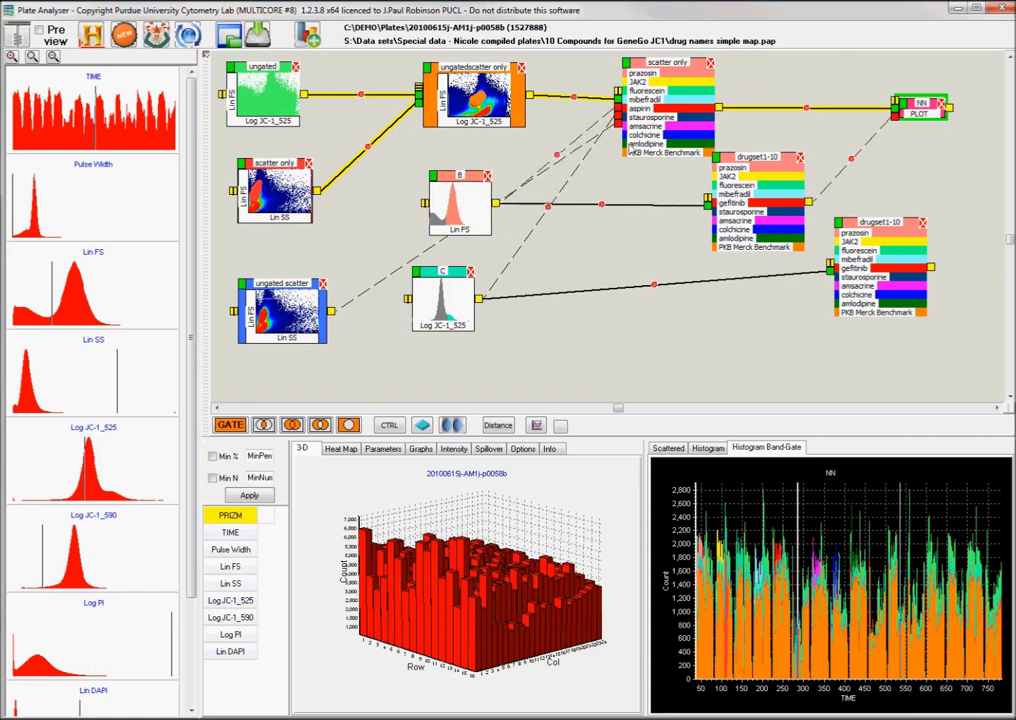
pyautogui.moveTo(458, 190); pyautogui.dragTo(414, 174)
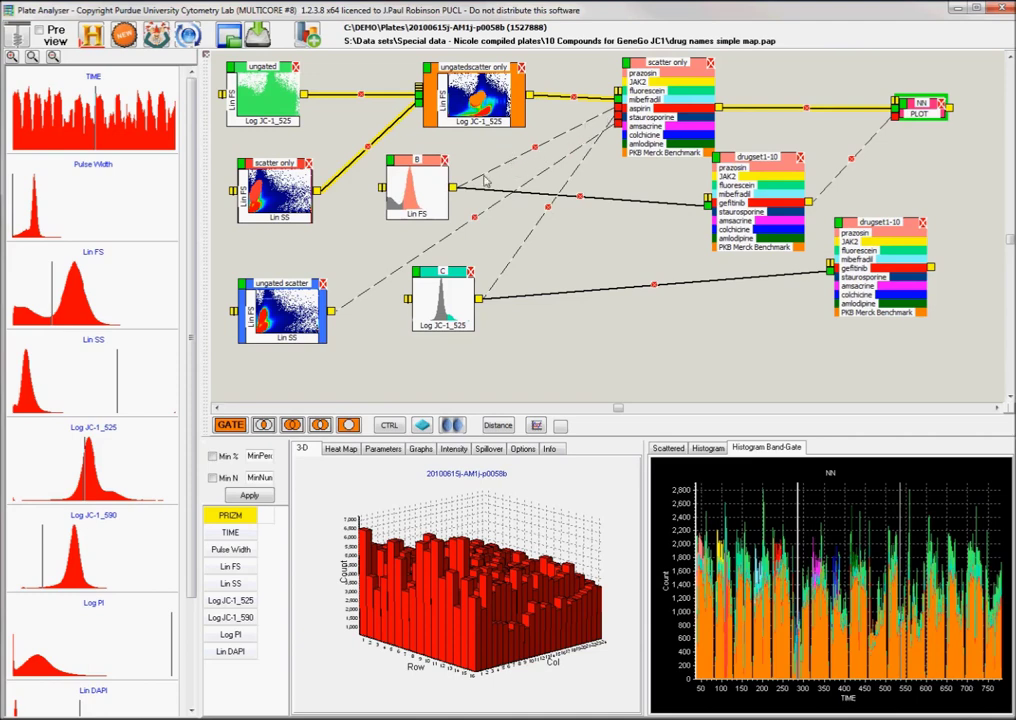
pyautogui.moveTo(432, 97)
pyautogui.mouseDown()
pyautogui.moveTo(454, 104)
pyautogui.moveTo(423, 100)
pyautogui.mouseUp()
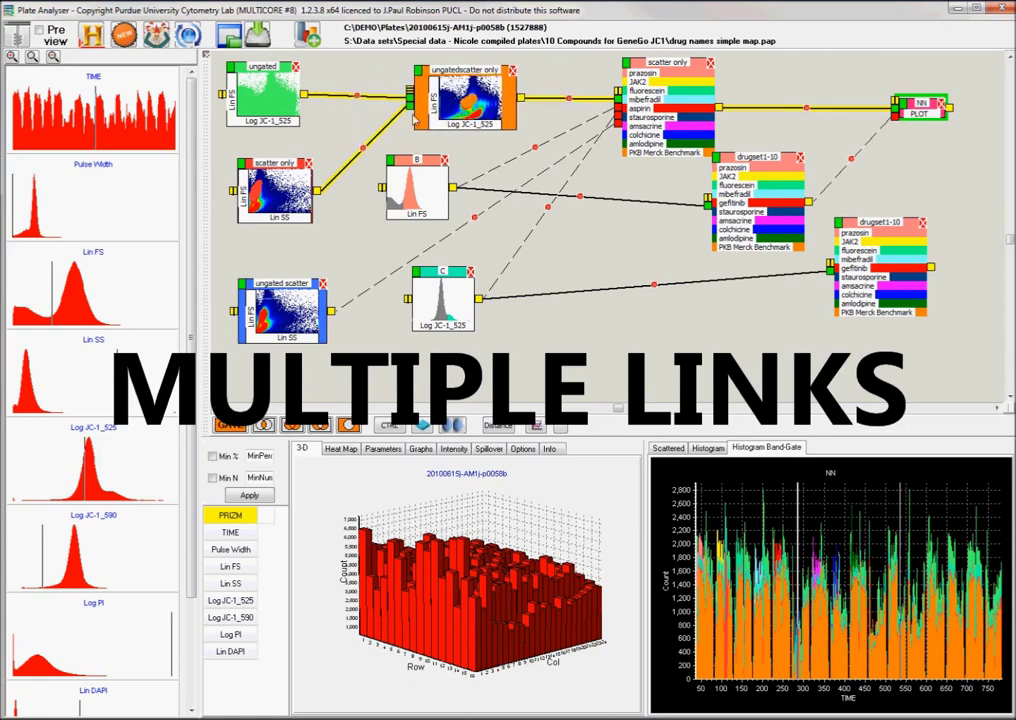
pyautogui.moveTo(655, 116); pyautogui.dragTo(665, 115)
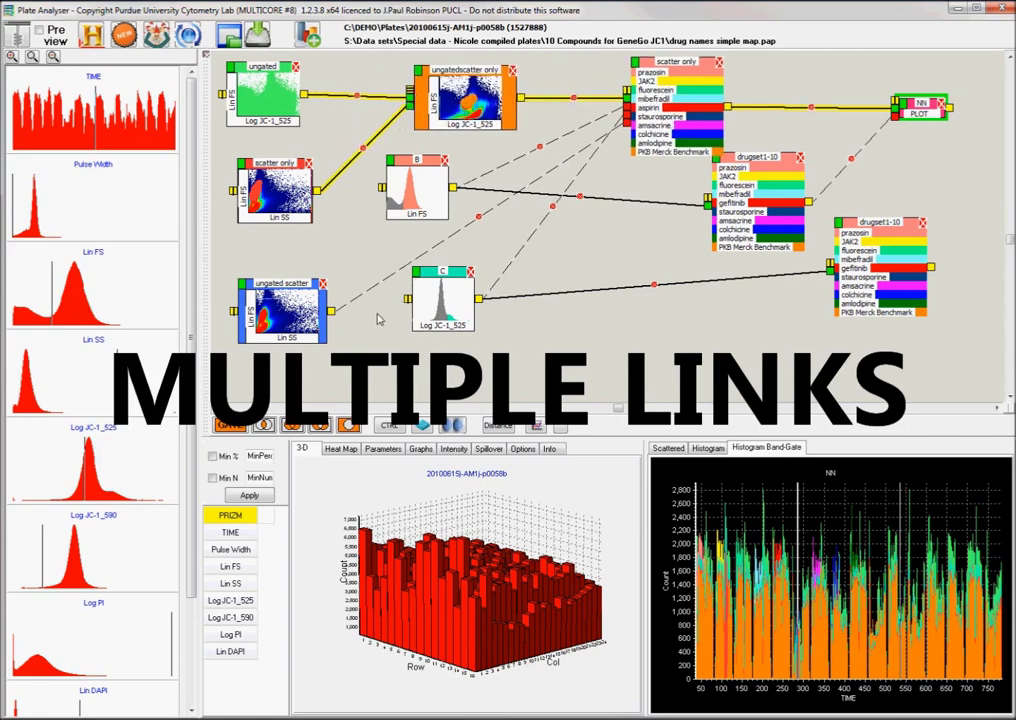
# Show the NN plot as a scatter plot of Lin FS against Log PI
pyautogui.click(668, 449)
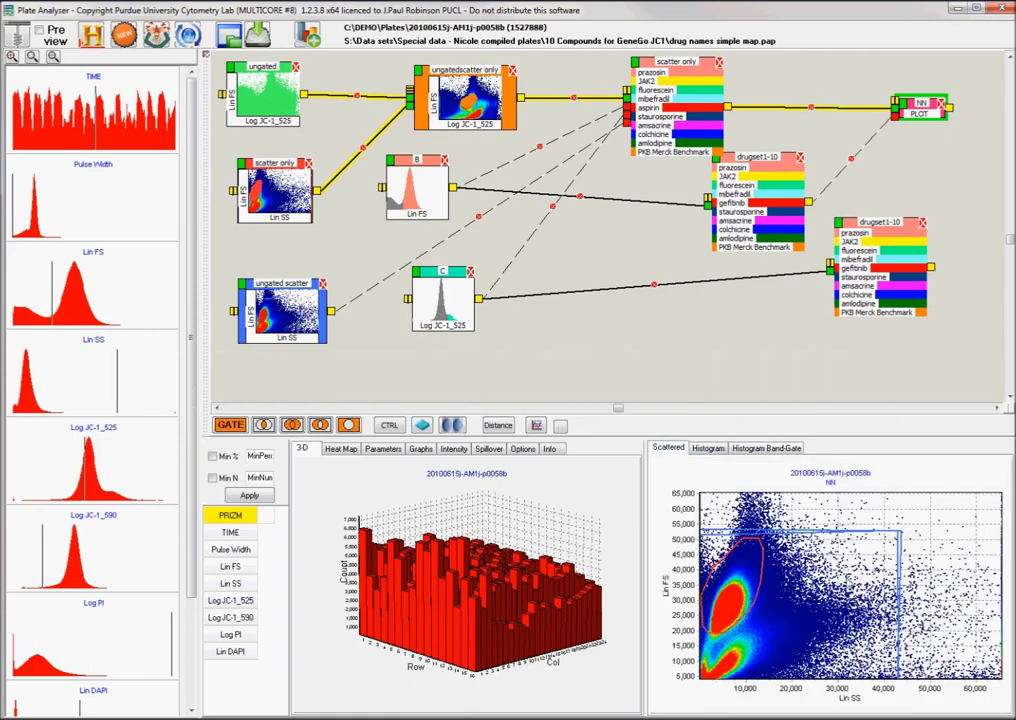
pyautogui.click(856, 696)
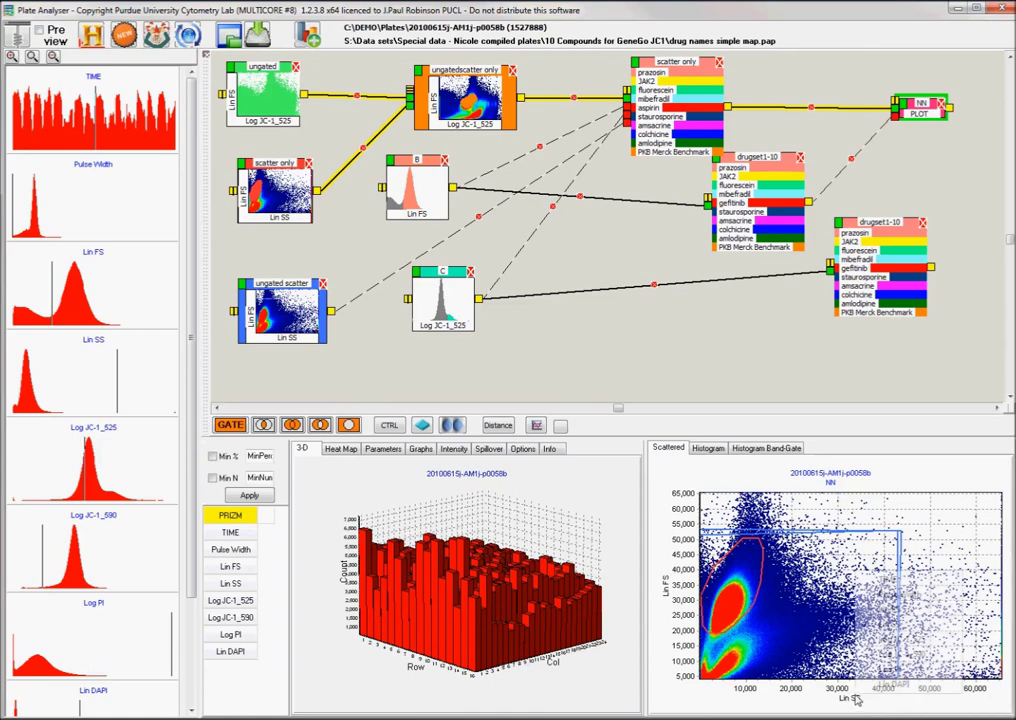
pyautogui.click(891, 668)
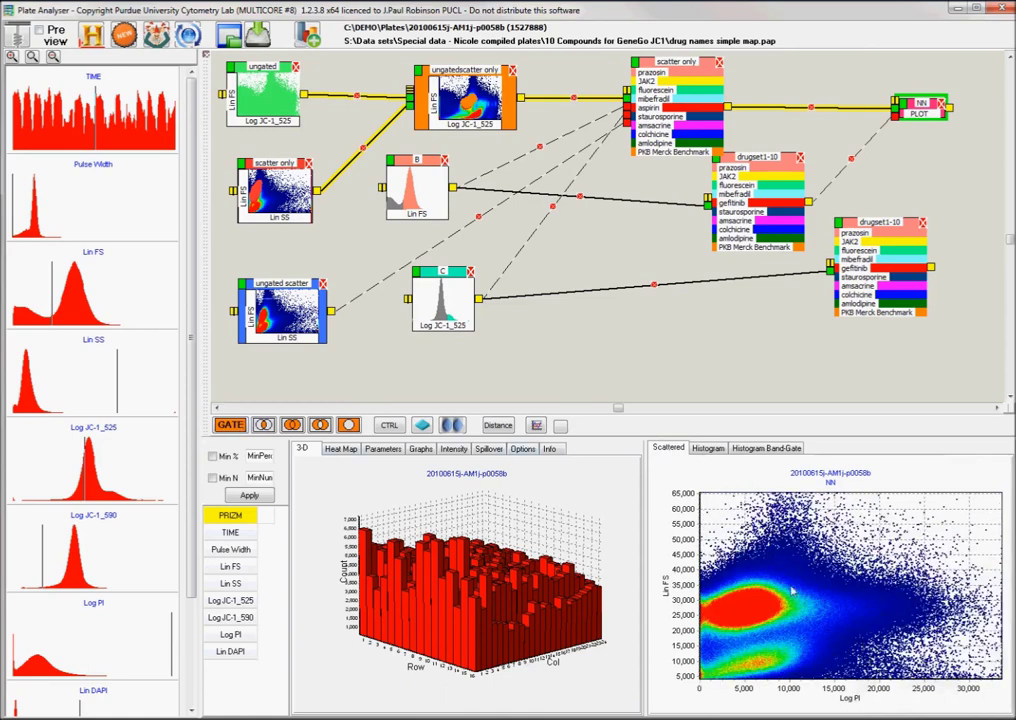
# Draw a polygon gate around the upper population, spanning about 1,000–14,000 Log PI and 18,000–42,000 Lin FS
pyautogui.click(707, 563)
pyautogui.click(706, 622)
pyautogui.click(789, 639)
pyautogui.doubleClick(817, 588)
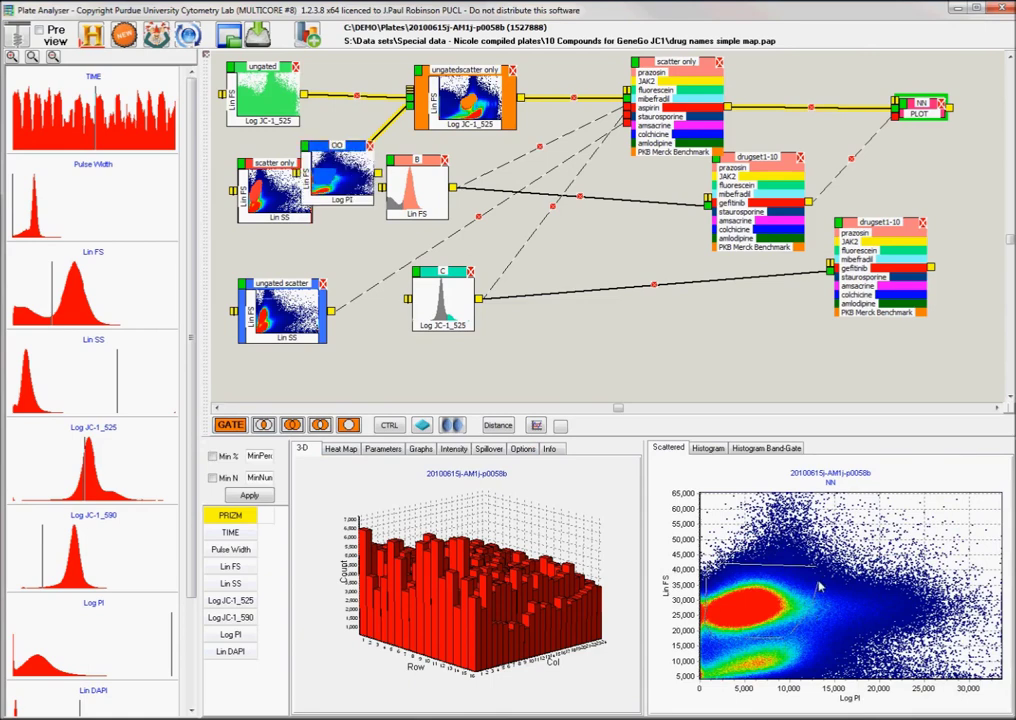
# Move the new Log PI gate into open space on the map and link its output to the scatter only drug node
pyautogui.moveTo(363, 155); pyautogui.dragTo(585, 332)
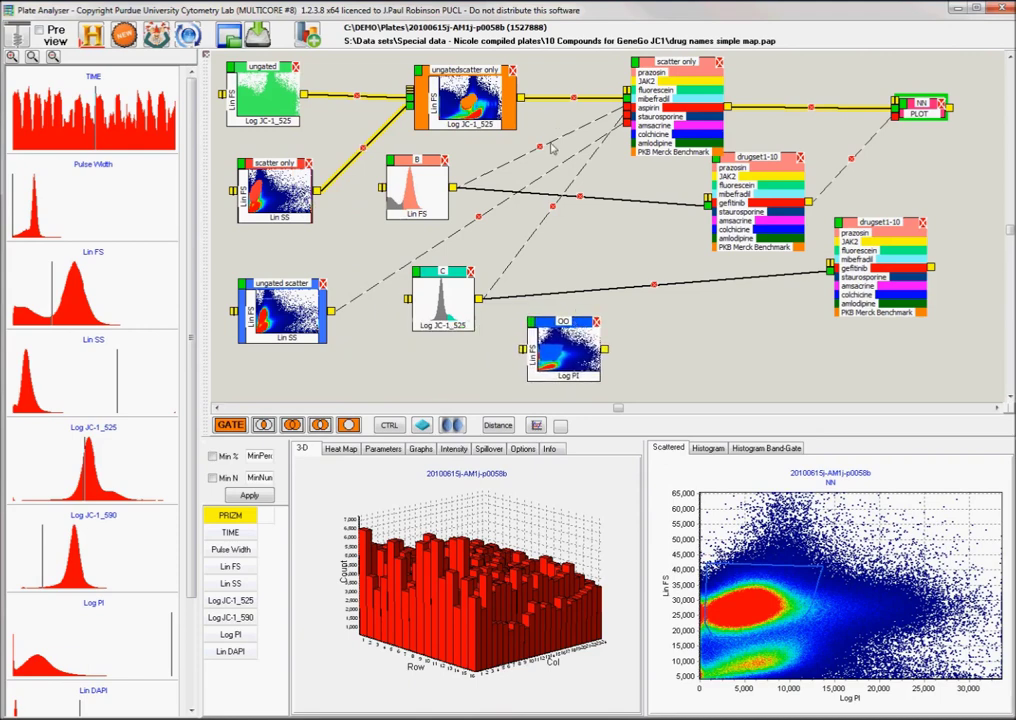
pyautogui.moveTo(604, 349); pyautogui.dragTo(632, 97)
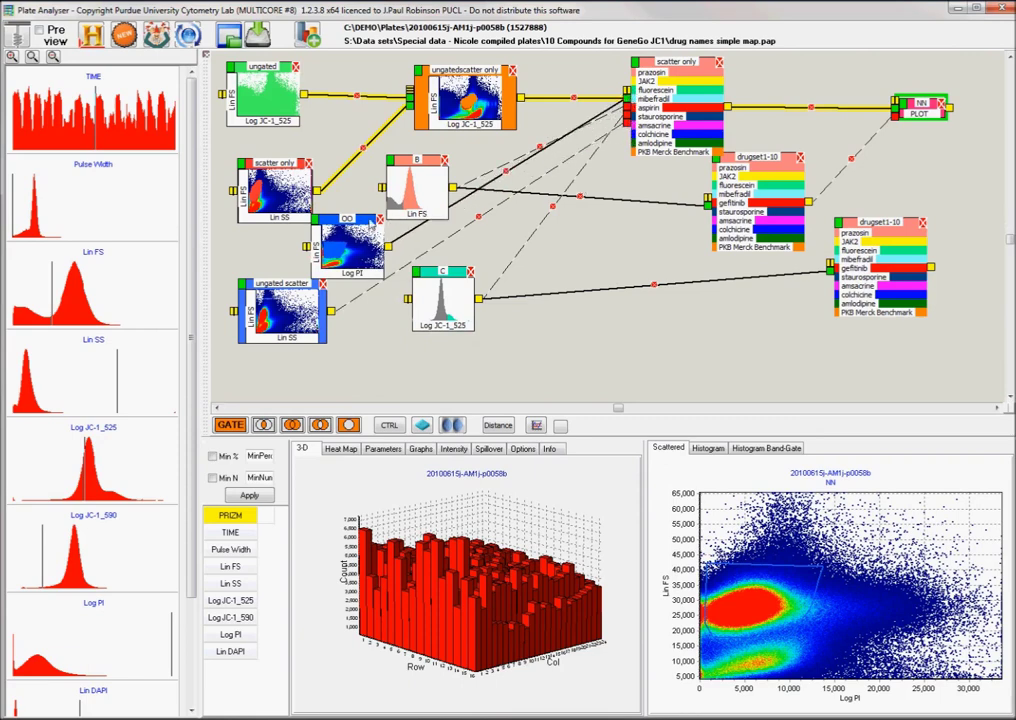
pyautogui.moveTo(367, 221); pyautogui.dragTo(517, 297)
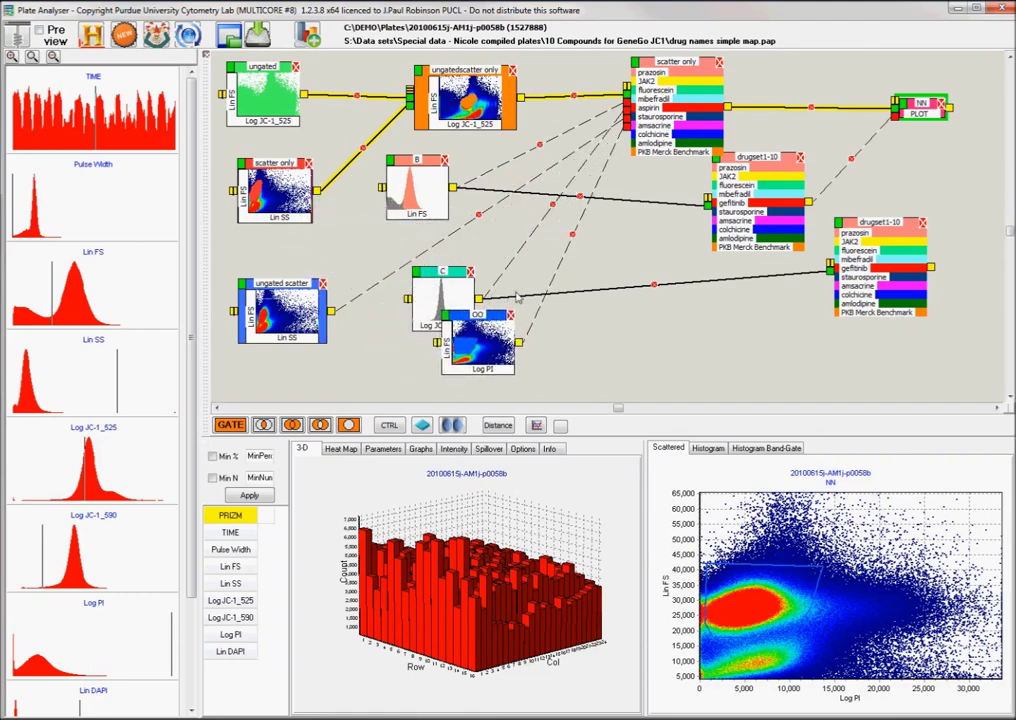
# Make the Log PI gate the drug node's active input and place the gate between the scatter only and ungated scatter gates
pyautogui.click(628, 129)
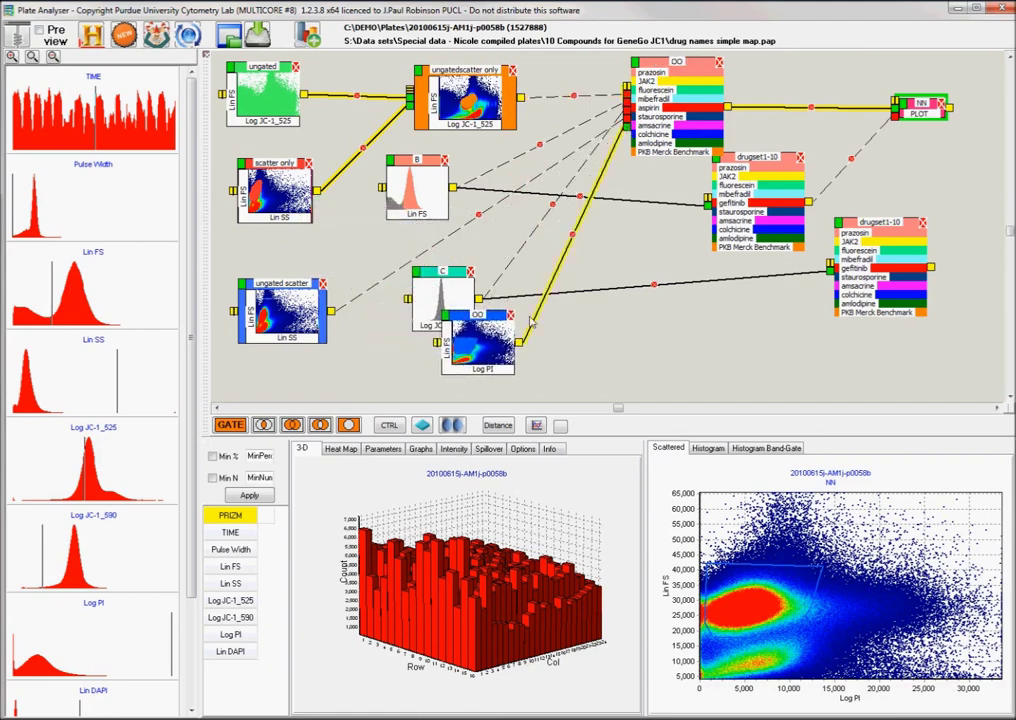
pyautogui.moveTo(500, 348); pyautogui.dragTo(551, 346)
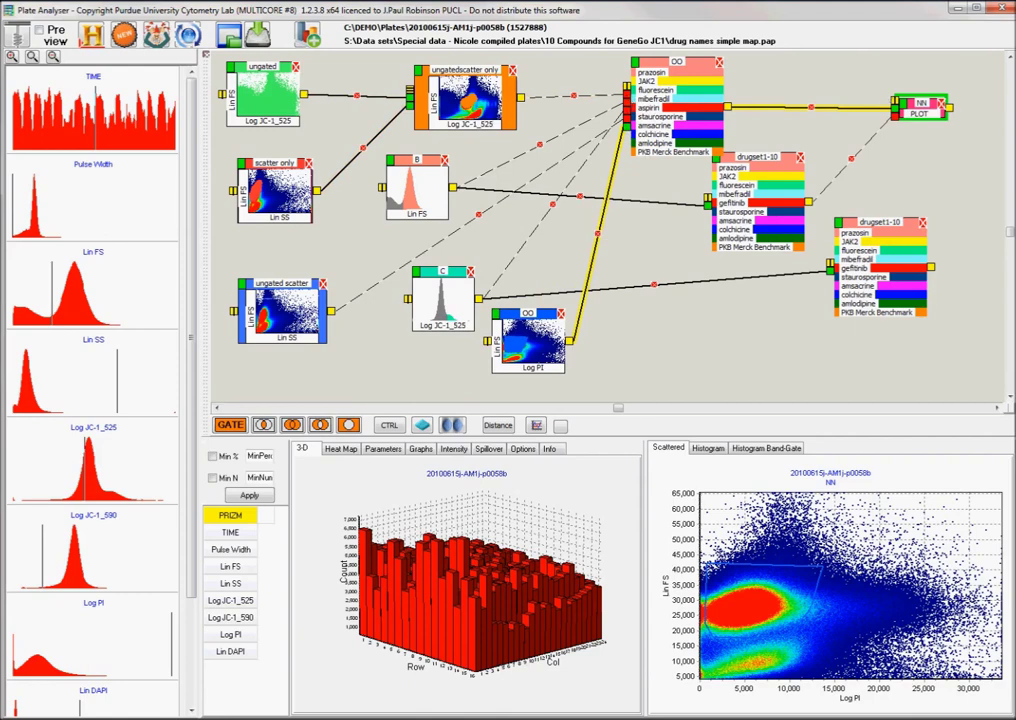
pyautogui.moveTo(528, 350); pyautogui.dragTo(550, 357)
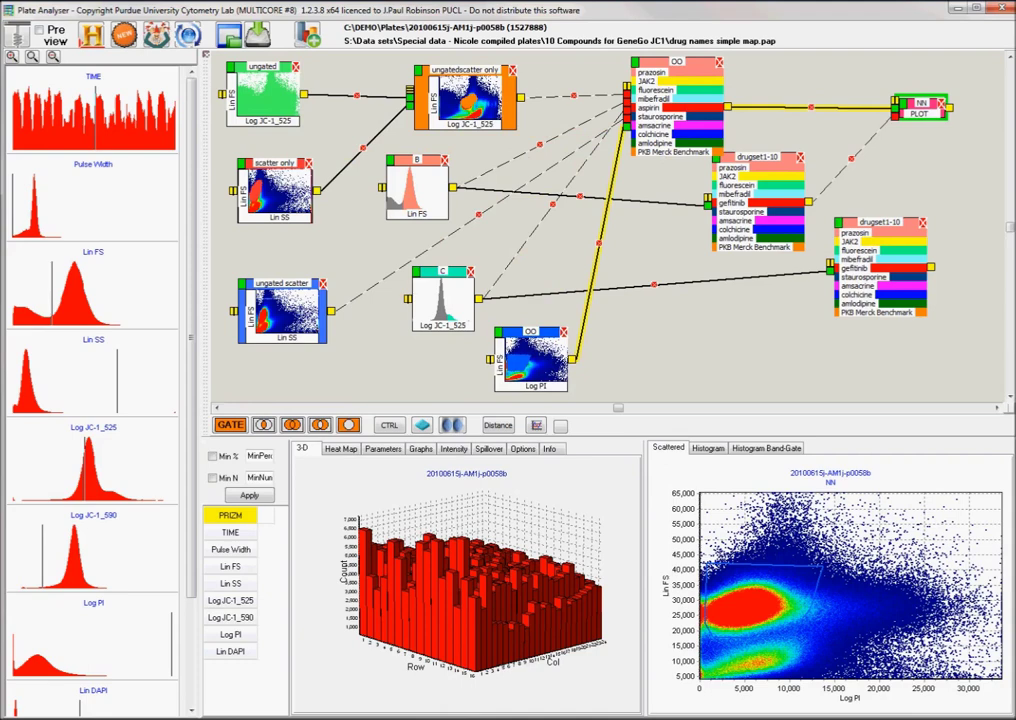
pyautogui.moveTo(538, 358); pyautogui.dragTo(366, 262)
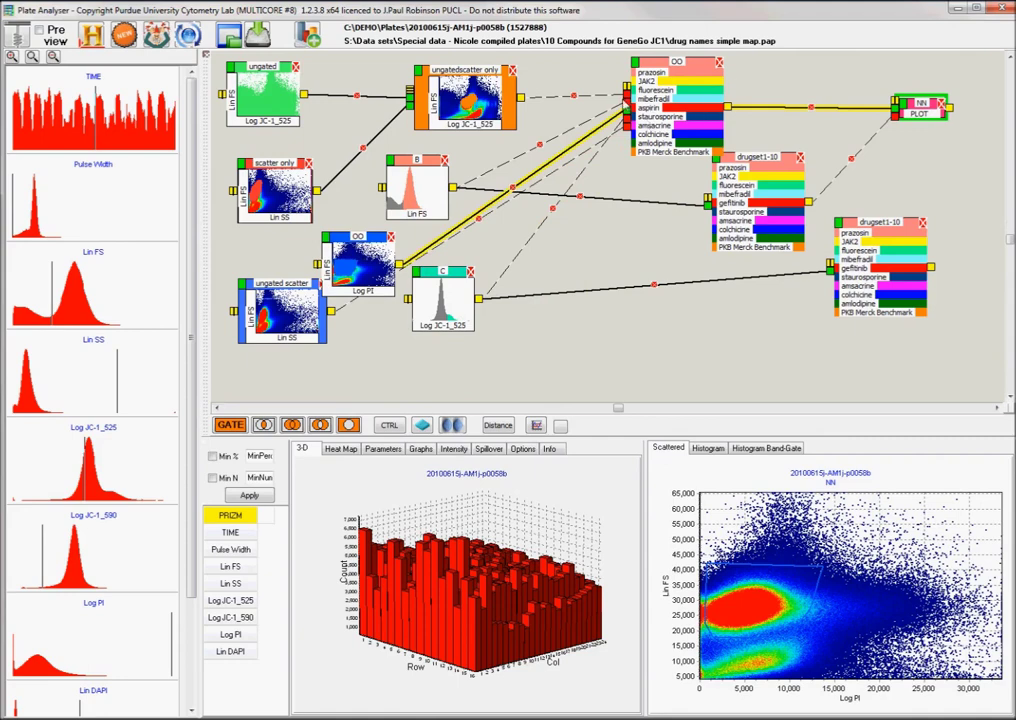
# Switch the drug node's active input in turn to gate B, the ungatedscatter only gate and the Log PI gate OO
pyautogui.click(628, 108)
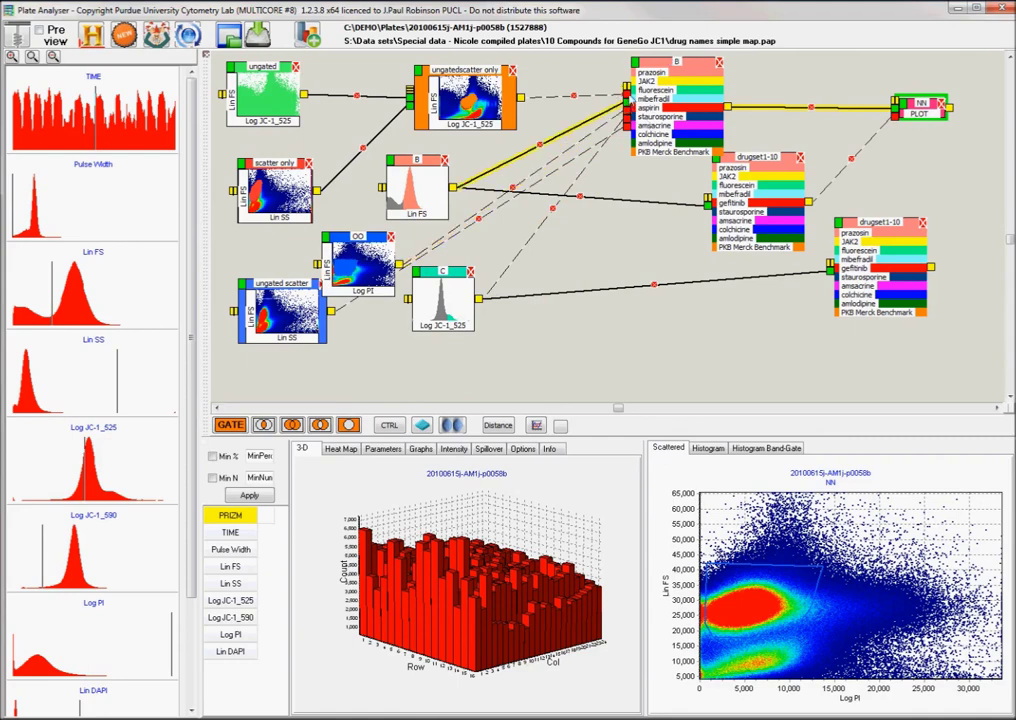
pyautogui.click(628, 108)
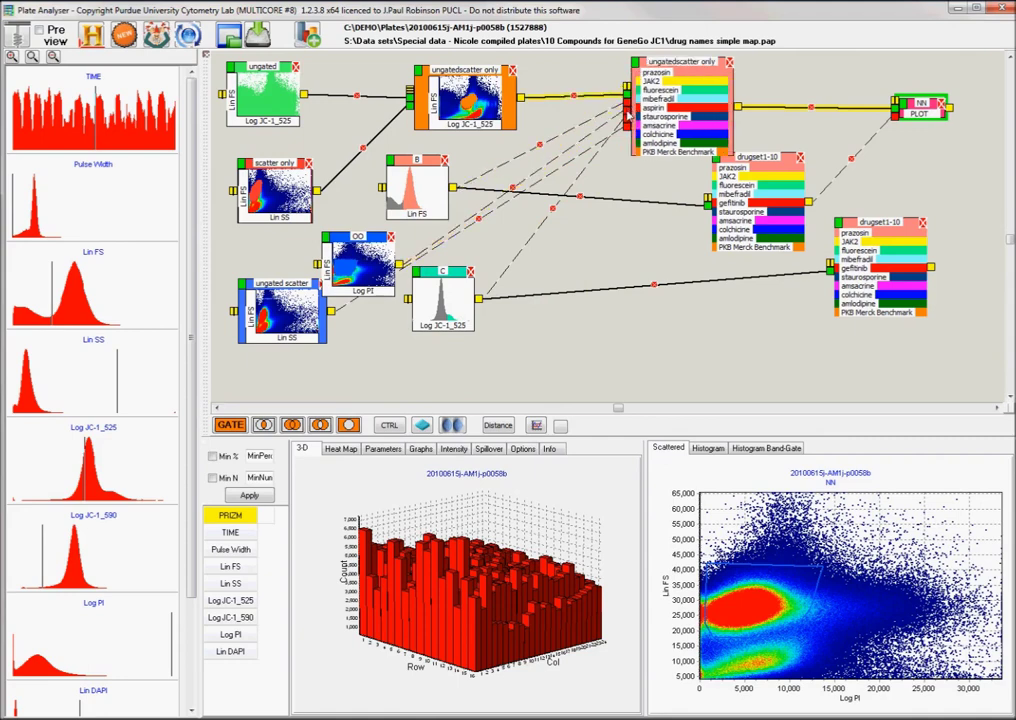
pyautogui.click(628, 116)
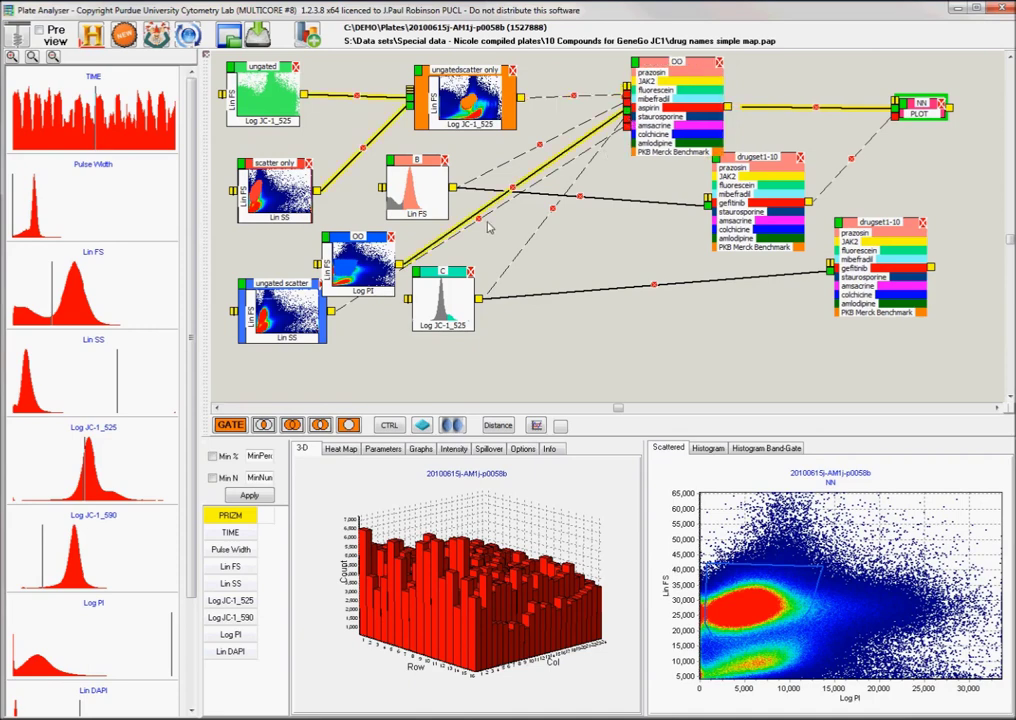
# Move the ungated scatter gate down and gate OO slightly up so that they no longer overlap
pyautogui.moveTo(298, 304); pyautogui.dragTo(331, 328)
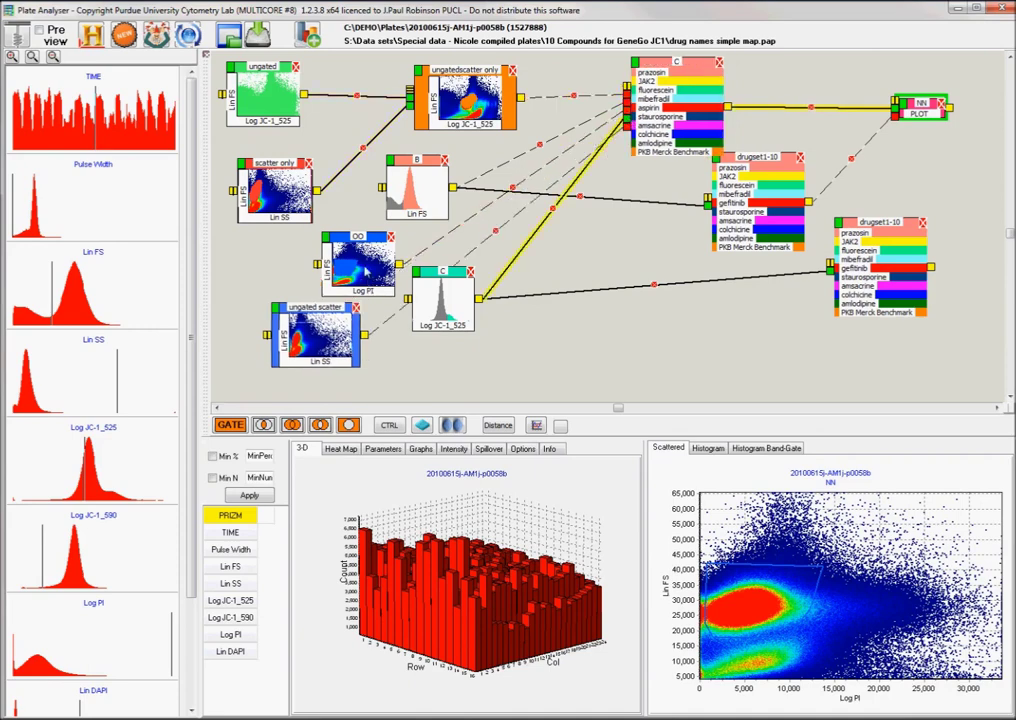
pyautogui.moveTo(366, 253); pyautogui.dragTo(360, 246)
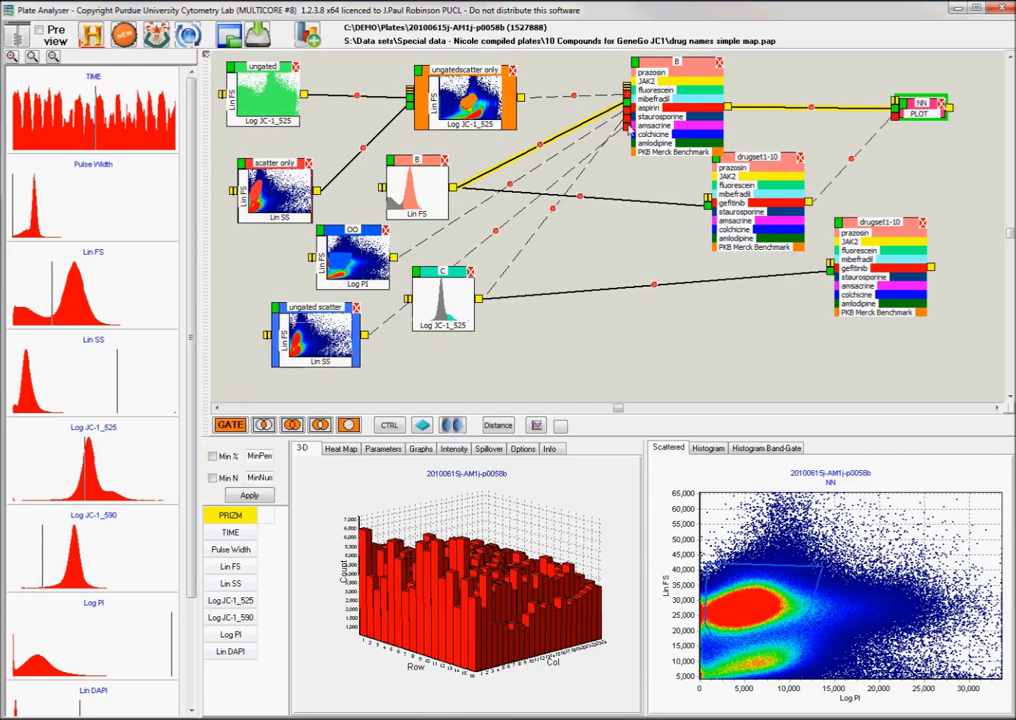
# Activate the ungated scatter, C and OO links into the drug node together with B, and move gate C slightly lower
pyautogui.click(629, 127)
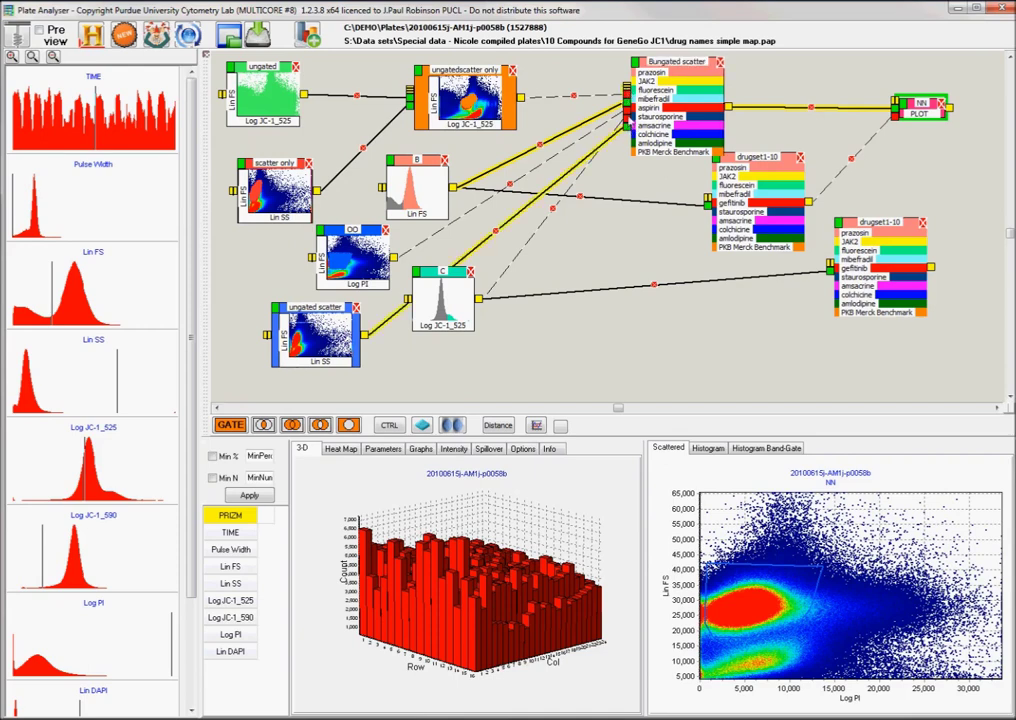
pyautogui.click(628, 121)
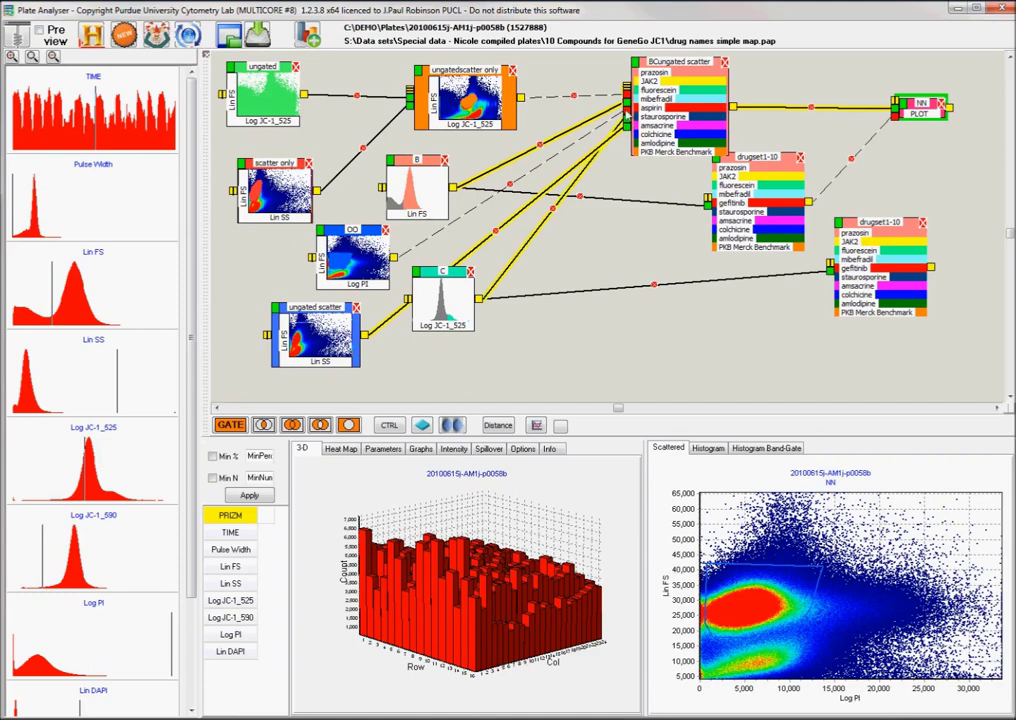
pyautogui.click(627, 115)
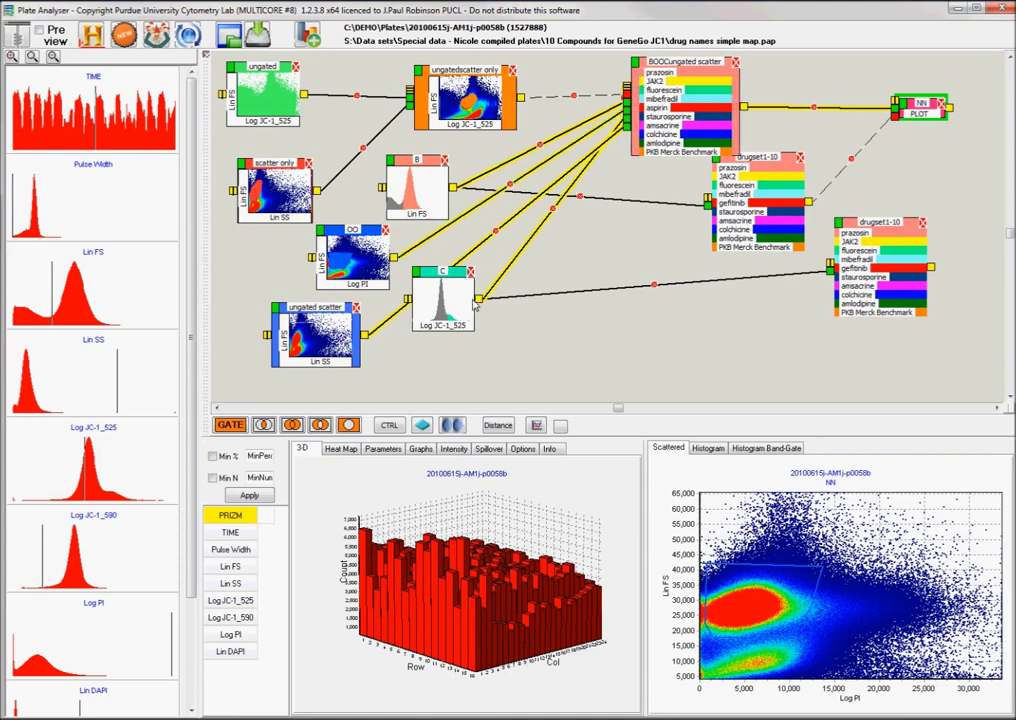
pyautogui.moveTo(455, 281); pyautogui.dragTo(464, 299)
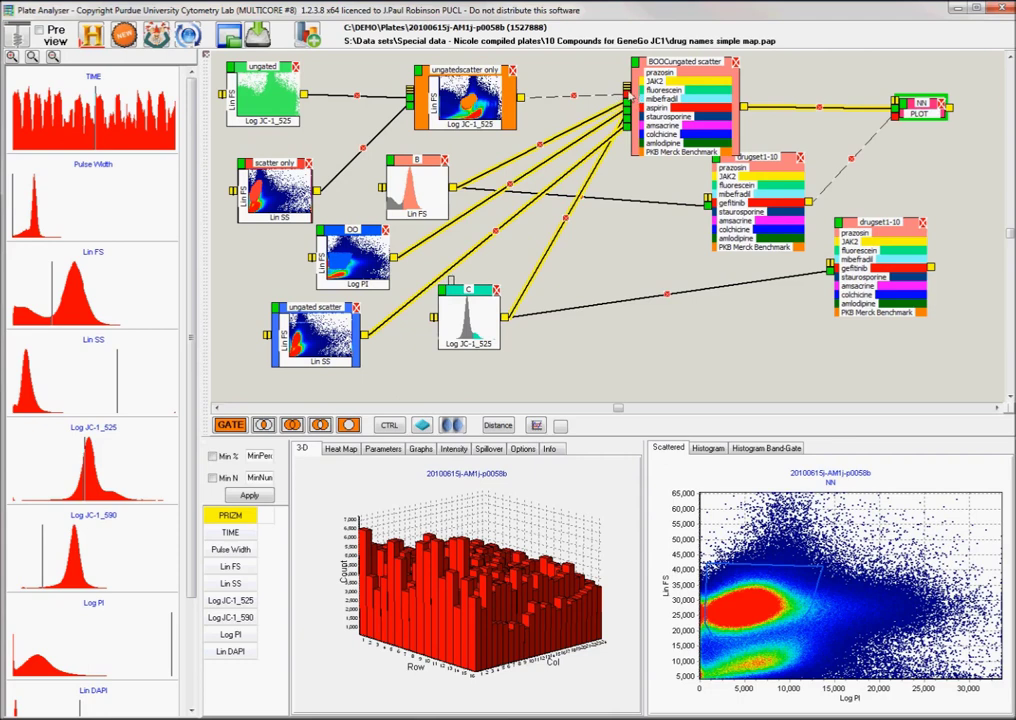
# Make gate B the drug node's only active input, move that node clear of drugset1-10, and open its drug list
pyautogui.click(628, 100)
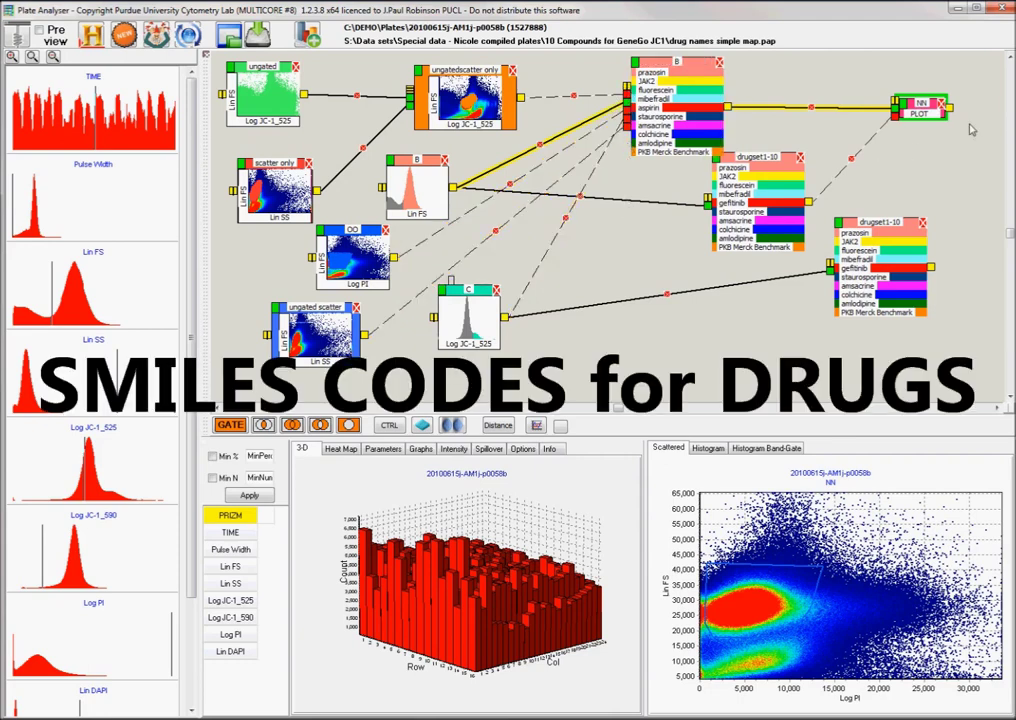
pyautogui.moveTo(680, 83); pyautogui.dragTo(631, 97)
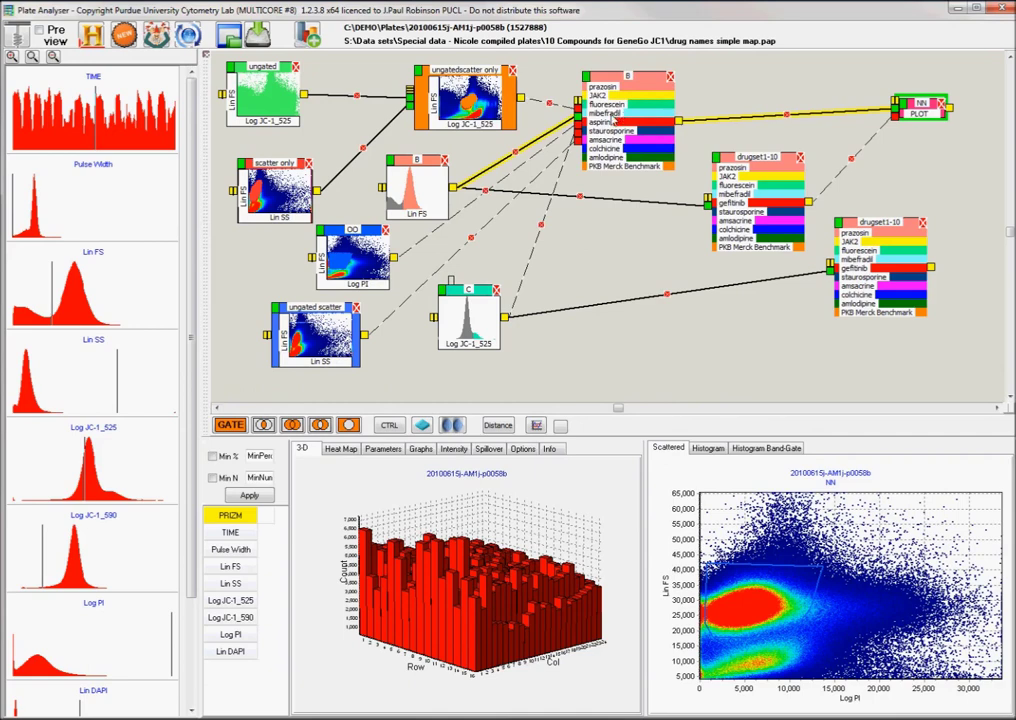
pyautogui.click(631, 93)
pyautogui.doubleClick(631, 97)
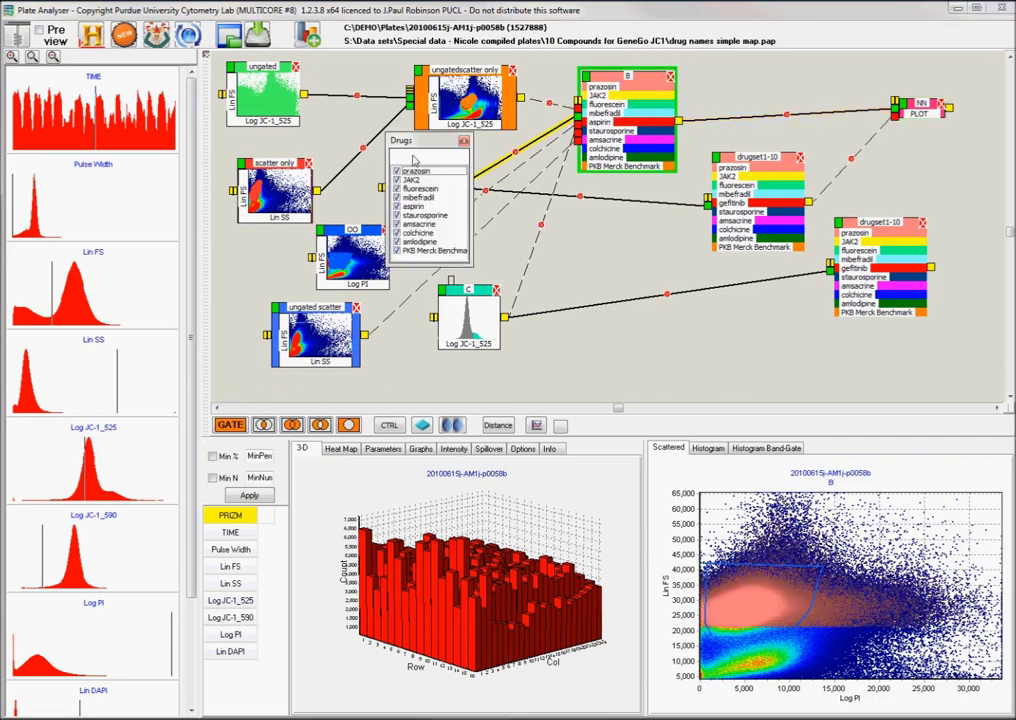
# Move the drug list clear of gate B, open staurosporine's chemical structure, and shift the structure window away from the list
pyautogui.moveTo(431, 145); pyautogui.dragTo(521, 146)
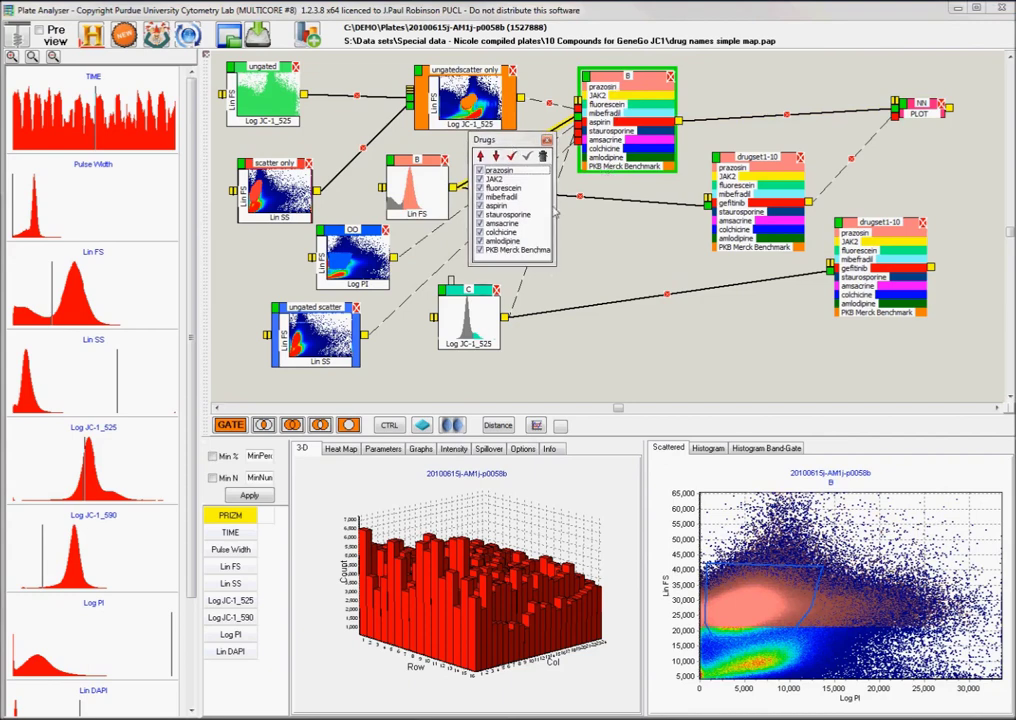
pyautogui.doubleClick(508, 214)
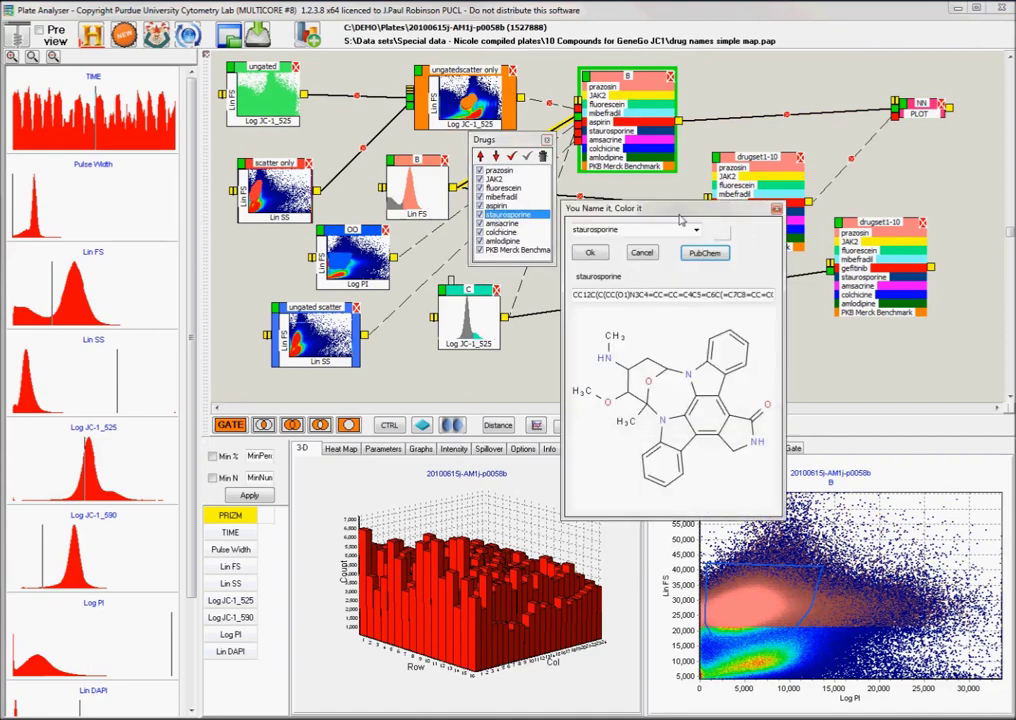
pyautogui.moveTo(680, 213); pyautogui.dragTo(752, 84)
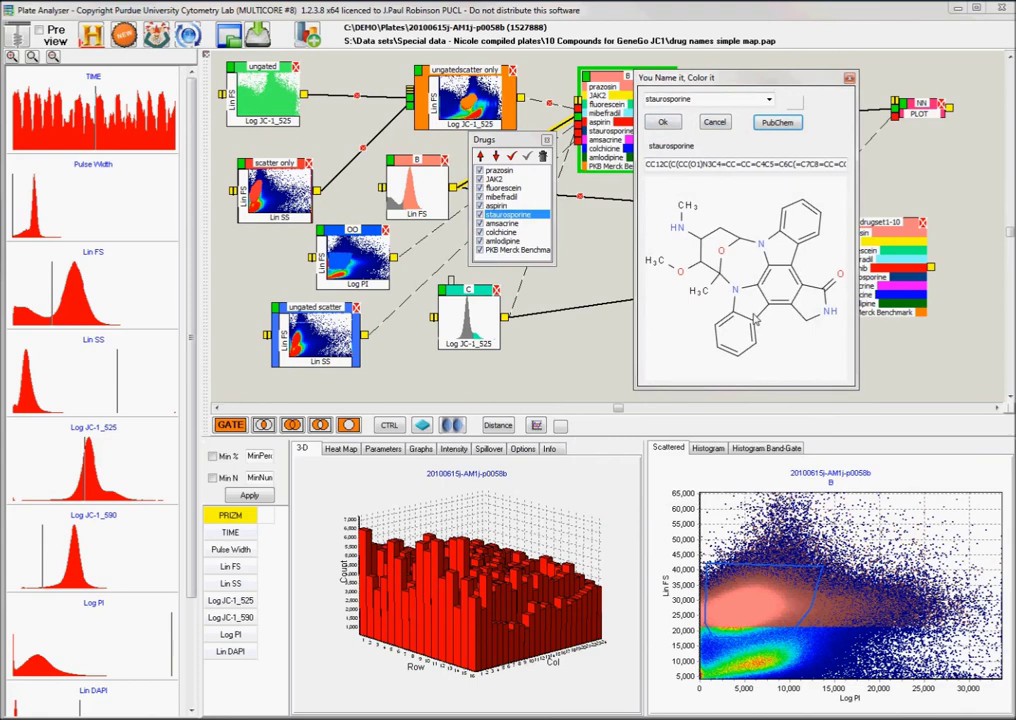
# View the data options, including the IC50 algorithm and distance settings, and the SMILES file path
pyautogui.click(521, 448)
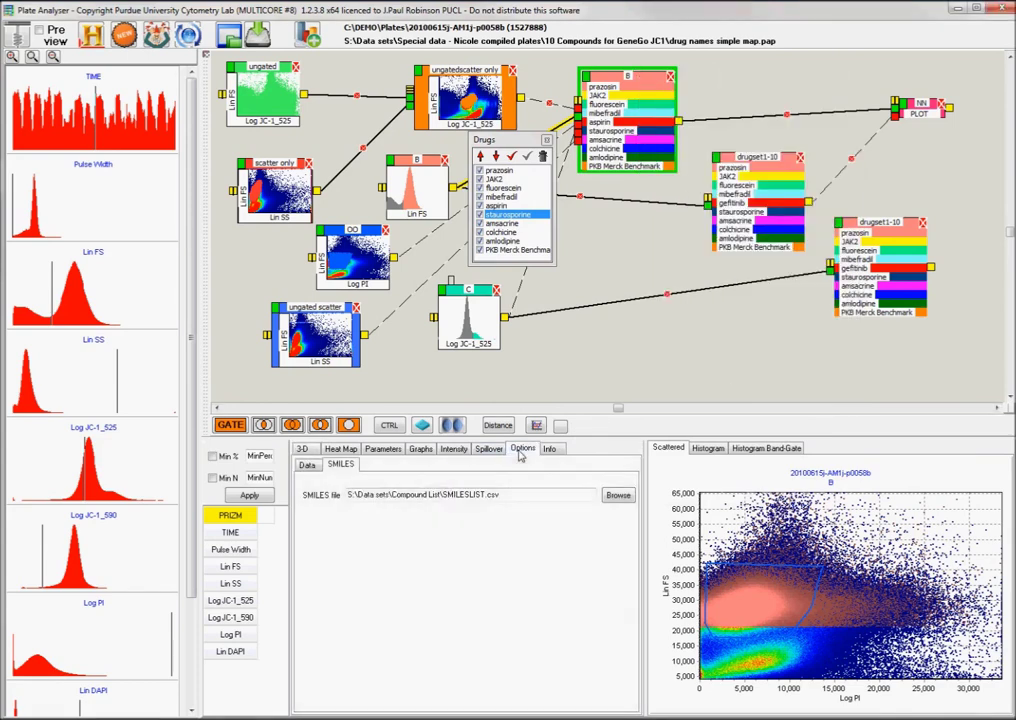
pyautogui.click(307, 465)
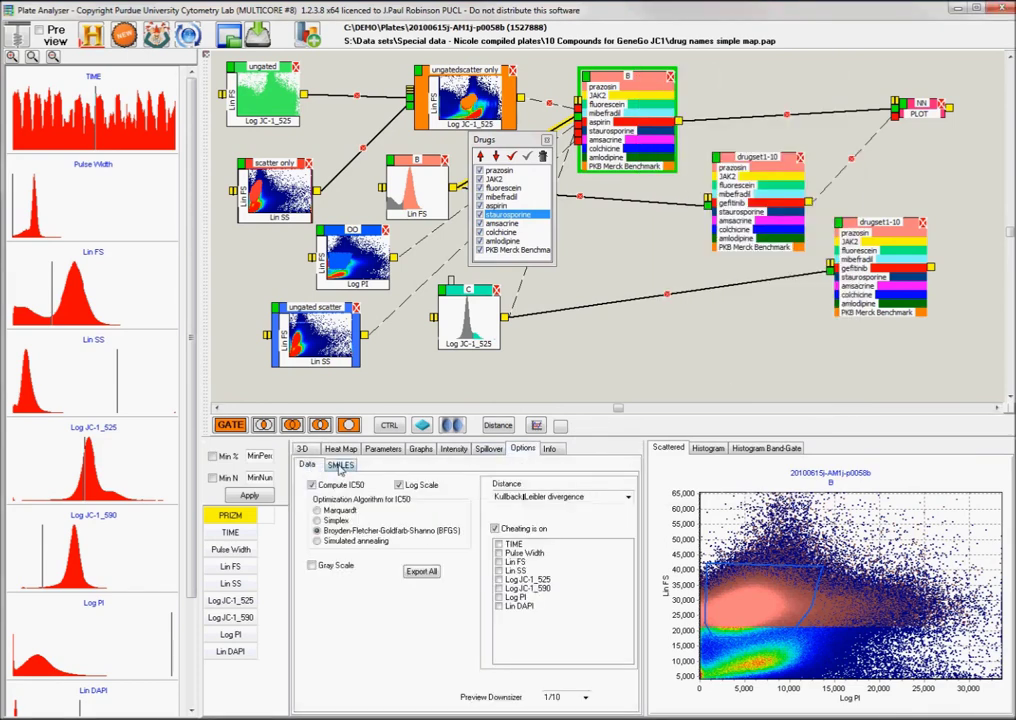
pyautogui.click(345, 467)
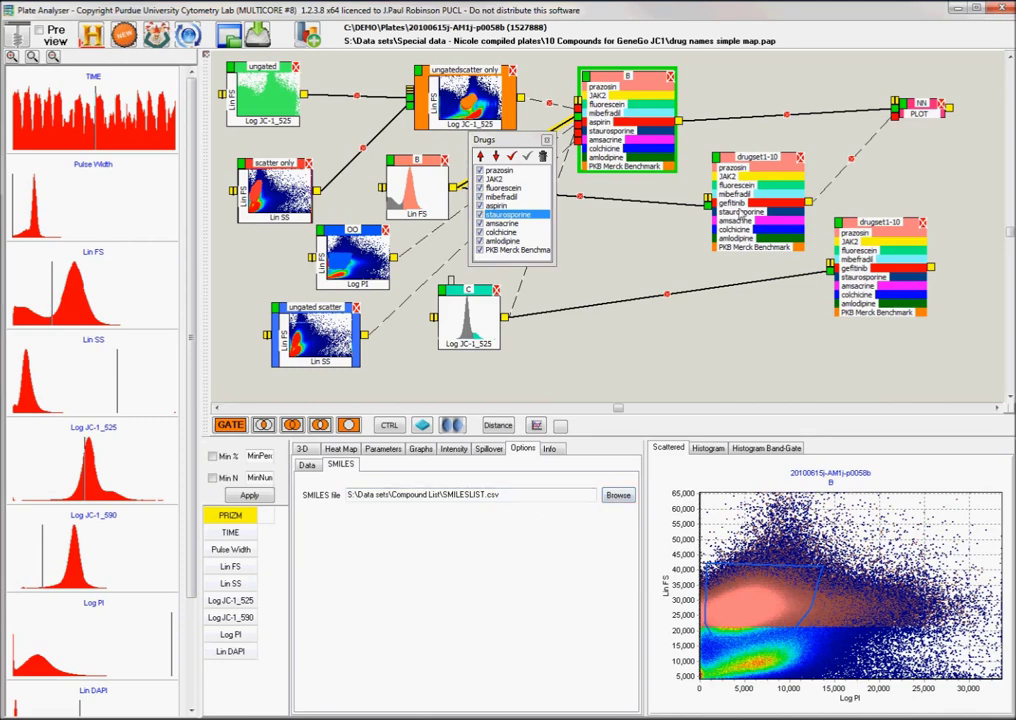
# Look up aspirin from the drug list in PubChem, view its compound summary, and close the browser and the naming dialog
pyautogui.doubleClick(493, 206)
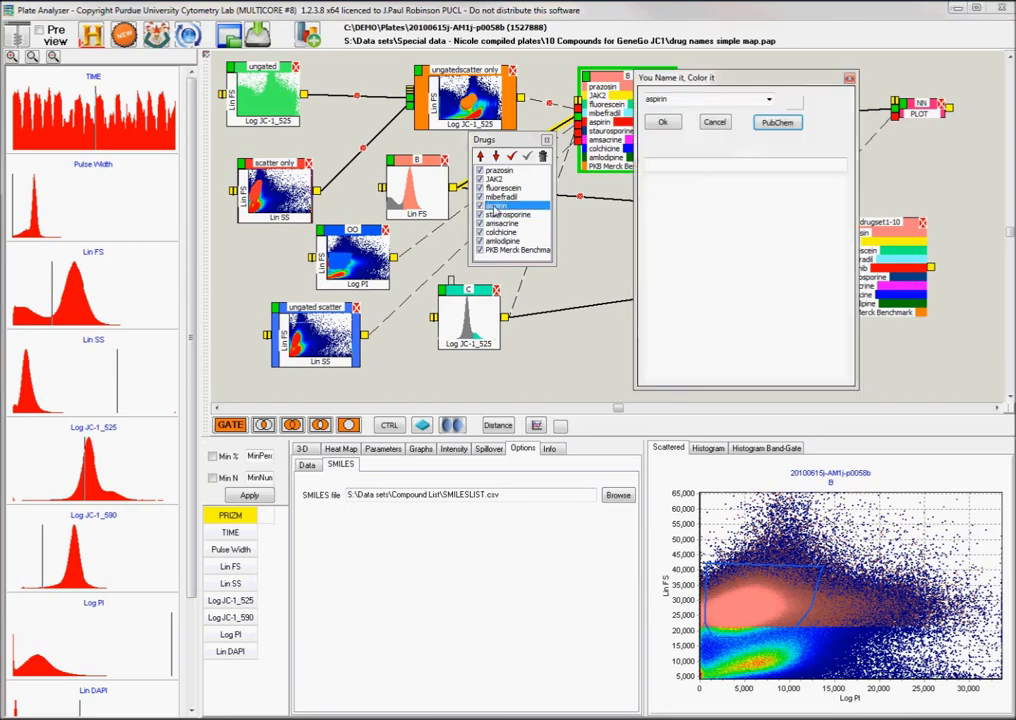
pyautogui.moveTo(768, 76); pyautogui.dragTo(726, 97)
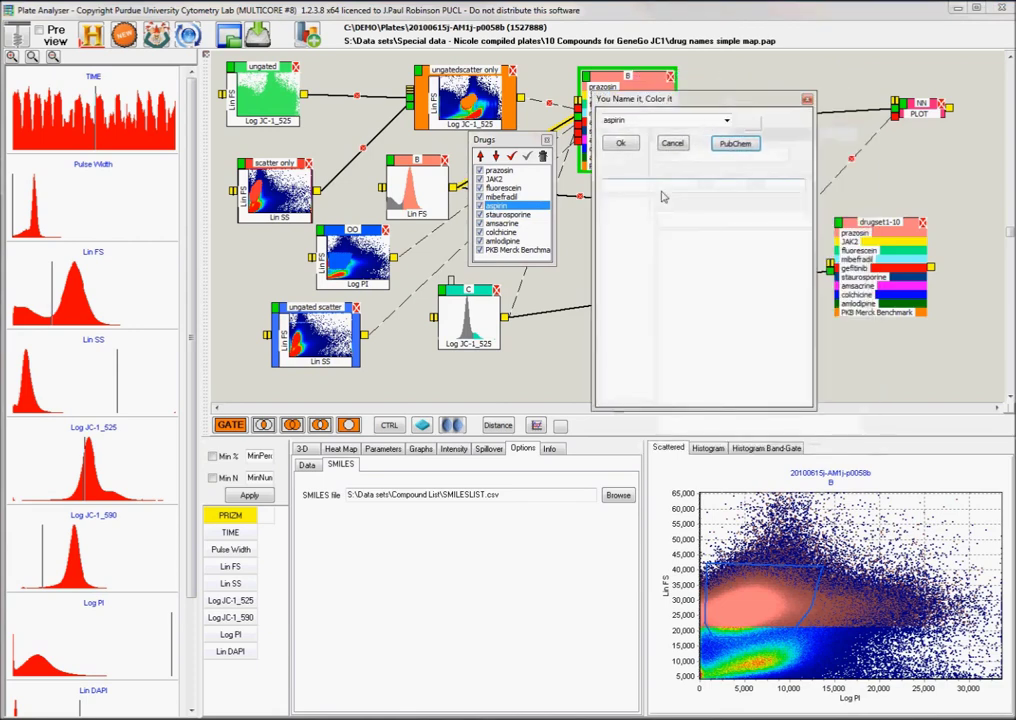
pyautogui.click(738, 144)
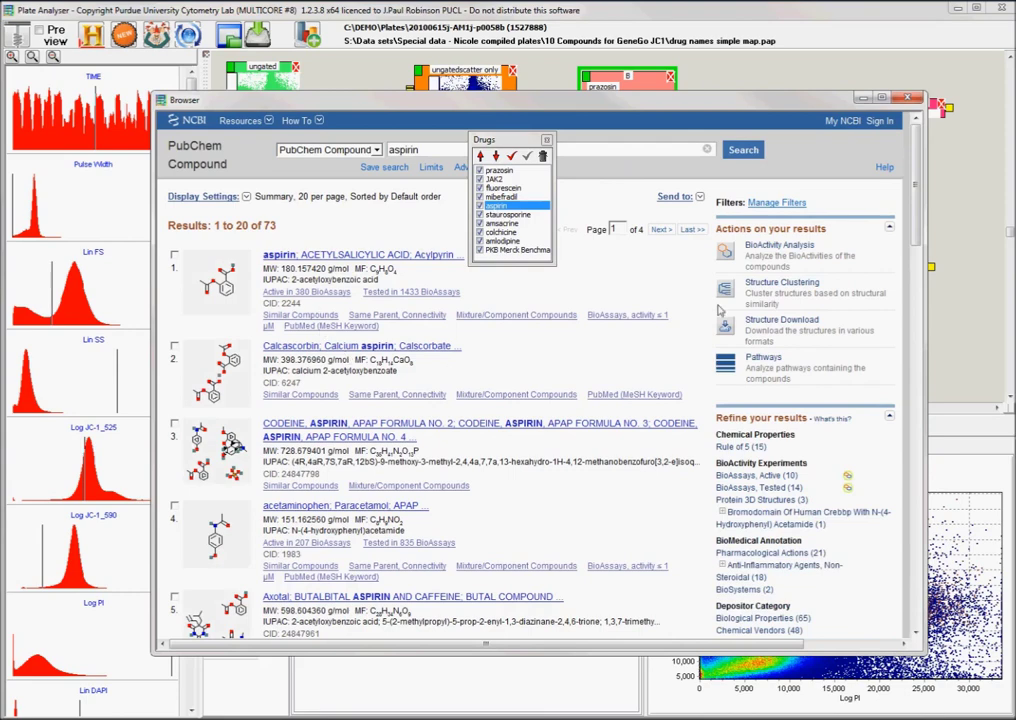
pyautogui.click(284, 257)
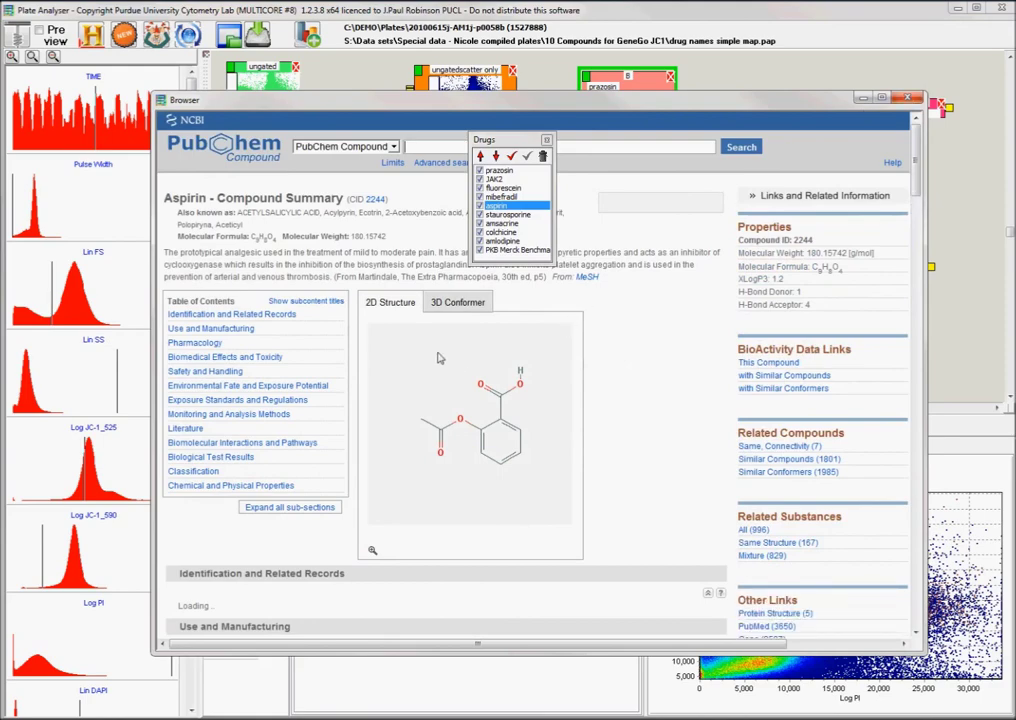
pyautogui.moveTo(915, 150)
pyautogui.mouseDown()
pyautogui.moveTo(925, 313)
pyautogui.moveTo(920, 140)
pyautogui.mouseUp()
pyautogui.click(906, 97)
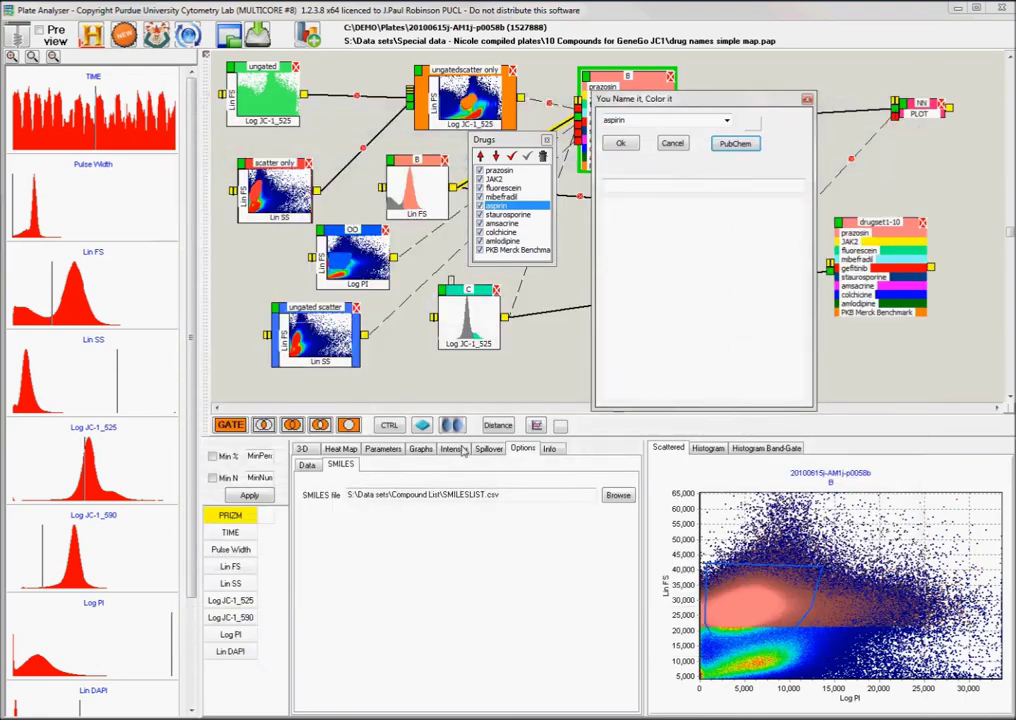
pyautogui.click(620, 143)
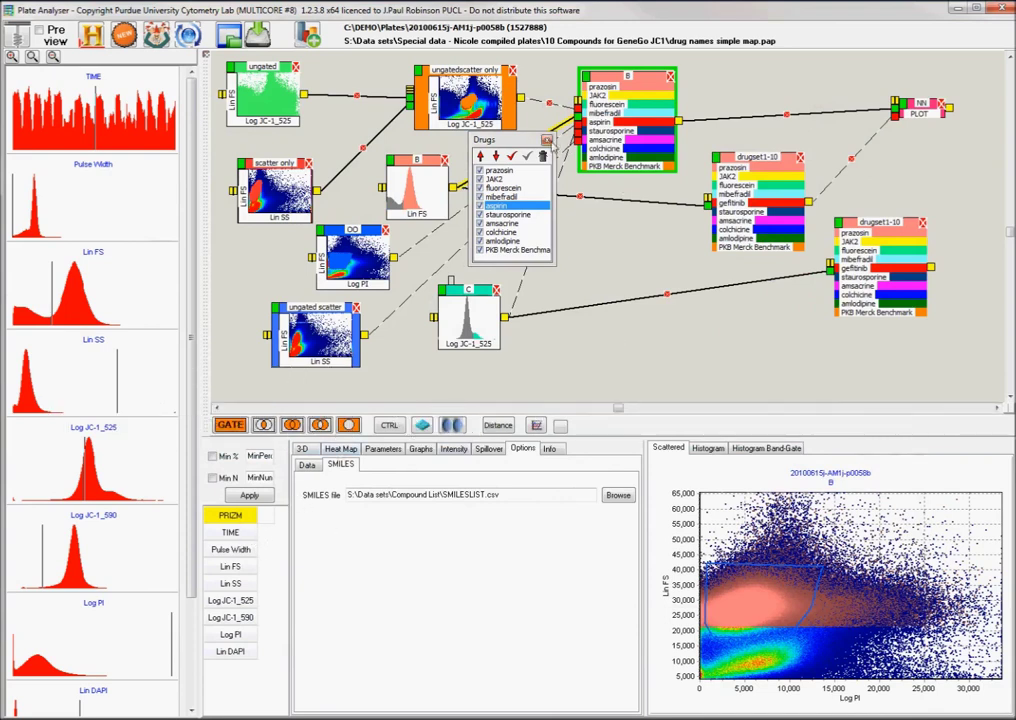
# Show the 3-D plate plot and cycle the Log JC-1_525 condition through positive, negative and unset, ending on positive
pyautogui.click(340, 449)
pyautogui.click(302, 449)
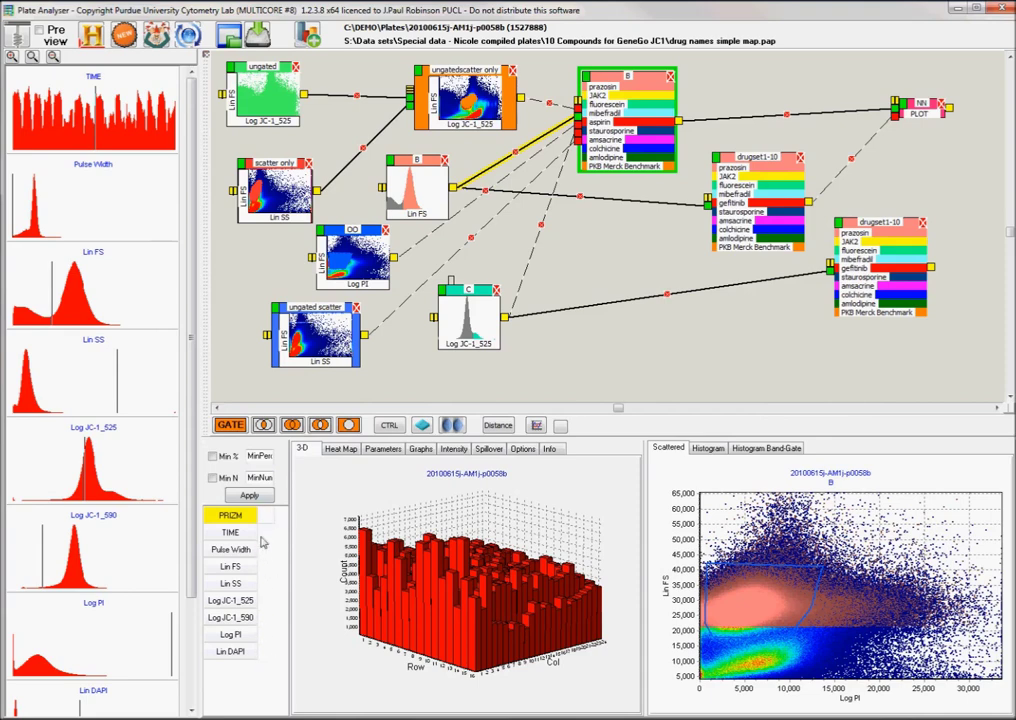
pyautogui.click(263, 601)
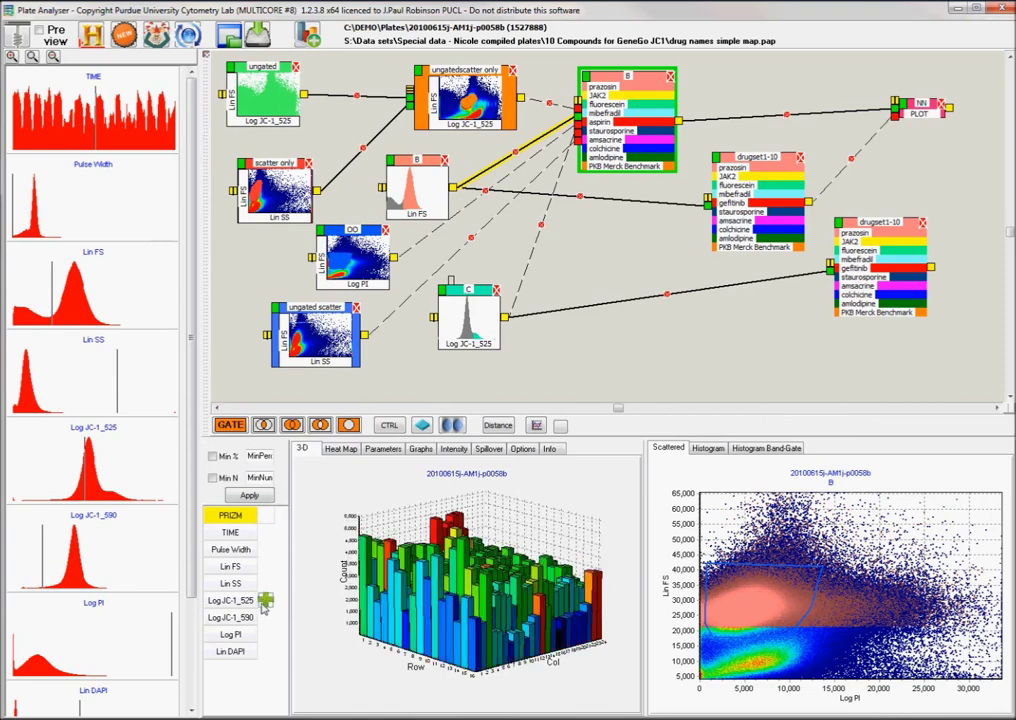
pyautogui.click(265, 601)
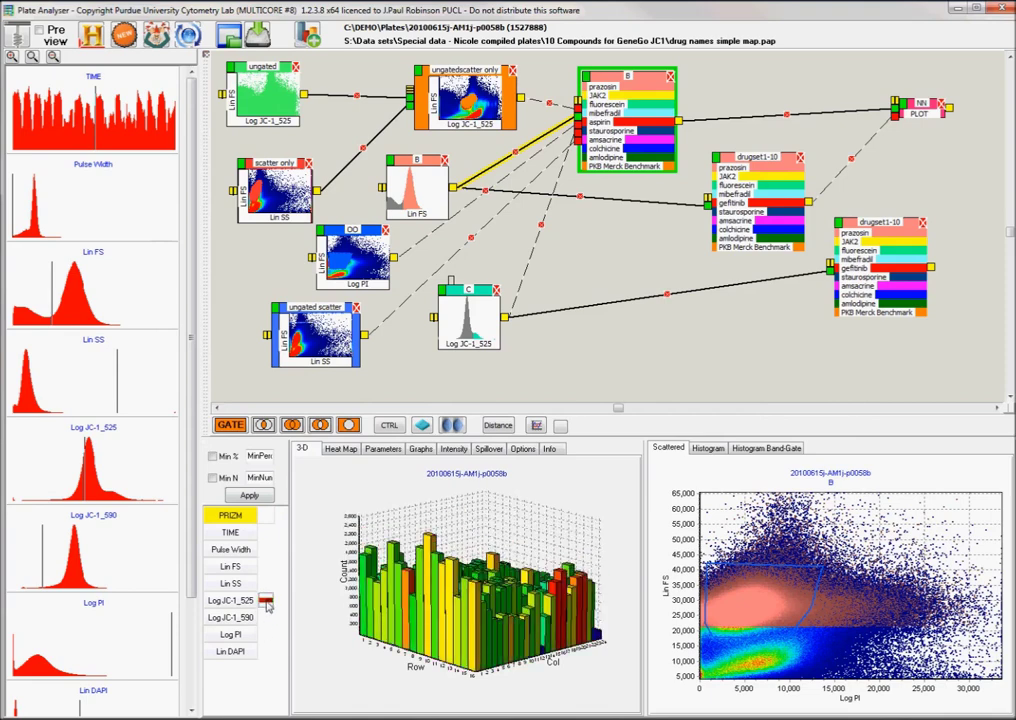
pyautogui.click(265, 601)
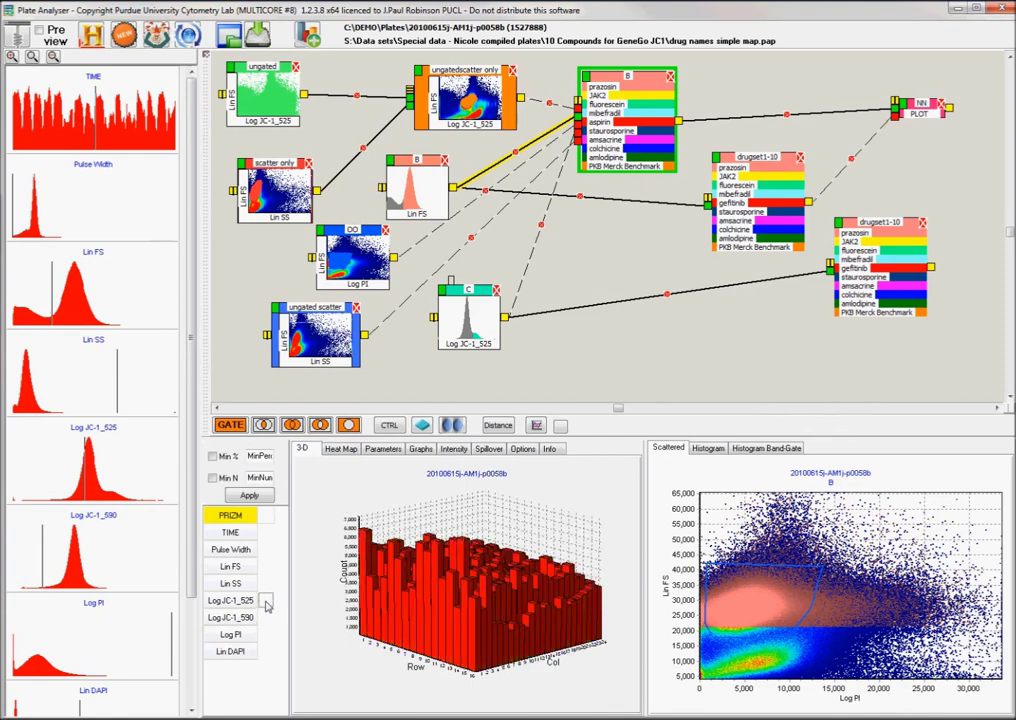
pyautogui.click(265, 601)
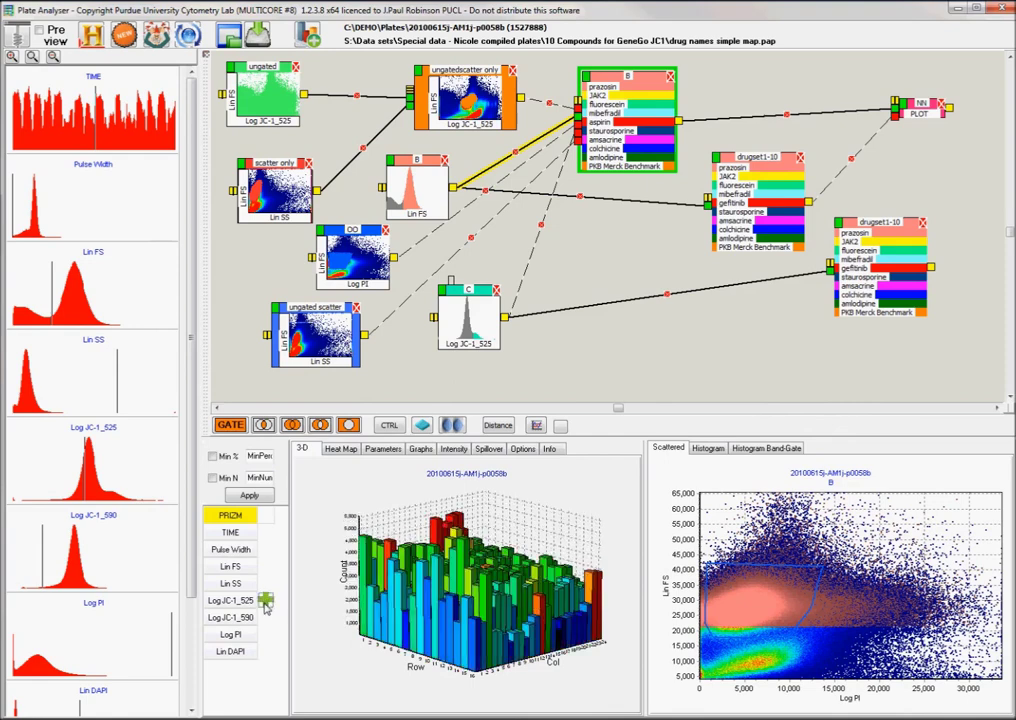
# Lower the Log JC-1_525 histogram threshold slightly and rotate the 3-D plot to face the column axis
pyautogui.moveTo(86, 468)
pyautogui.mouseDown()
pyautogui.moveTo(101, 471)
pyautogui.moveTo(86, 470)
pyautogui.mouseUp()
pyautogui.moveTo(470, 543); pyautogui.dragTo(300, 560)
pyautogui.moveTo(85, 486)
pyautogui.mouseDown()
pyautogui.moveTo(113, 488)
pyautogui.moveTo(83, 488)
pyautogui.mouseUp()
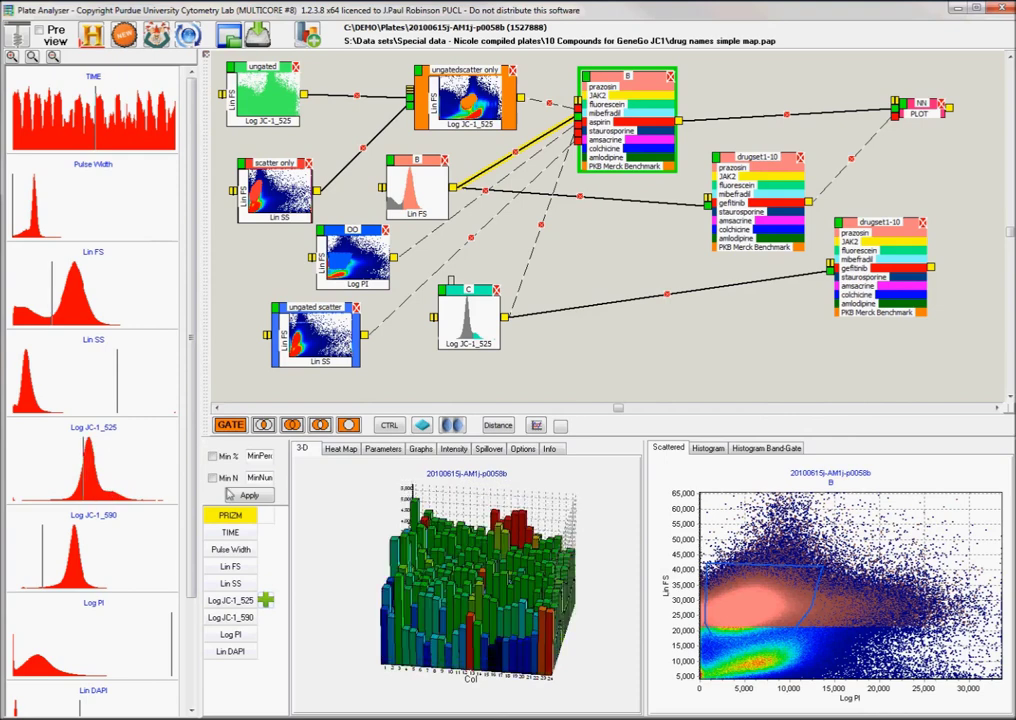
# Show the heat map, set Log JC-1_590 to positive, and raise its threshold to just below the histogram peak
pyautogui.click(340, 448)
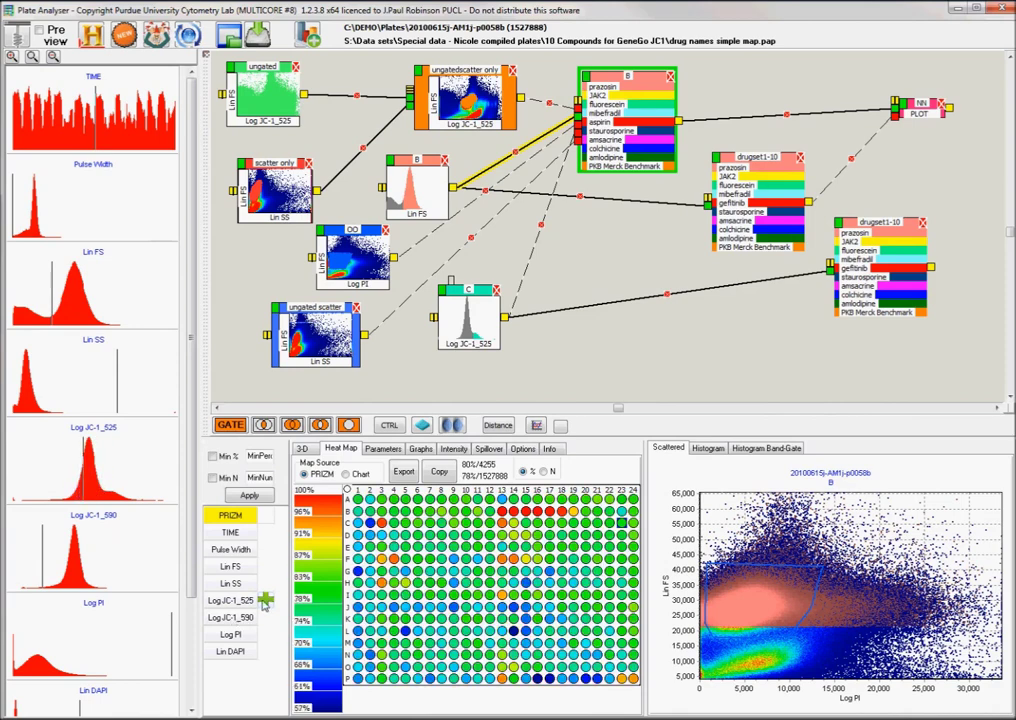
pyautogui.click(266, 619)
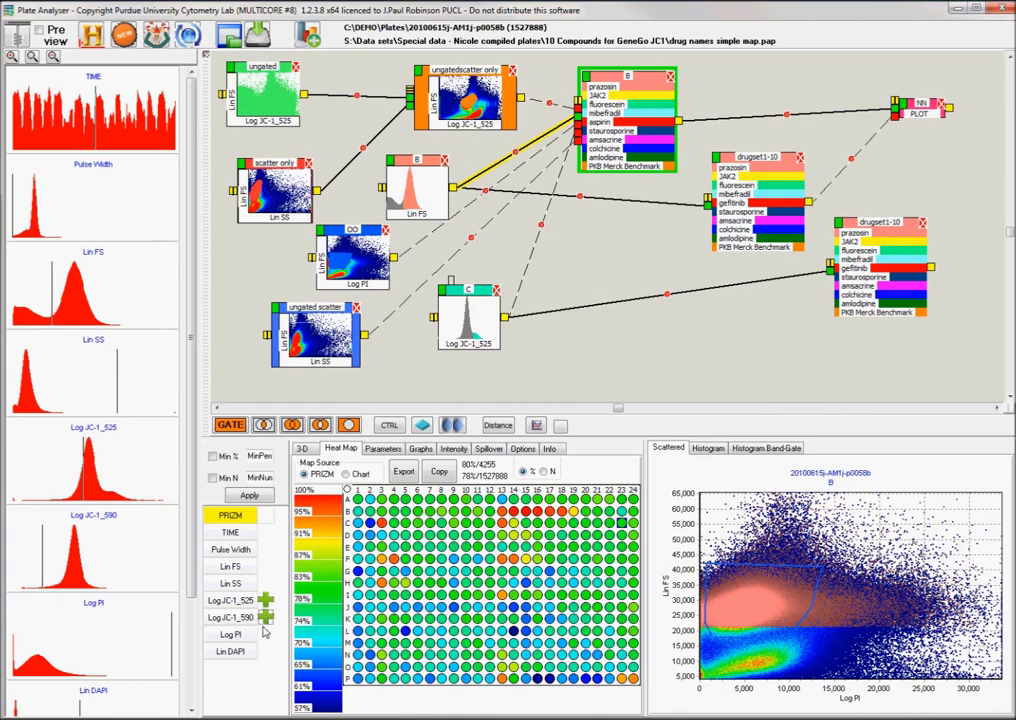
pyautogui.moveTo(44, 572); pyautogui.dragTo(66, 575)
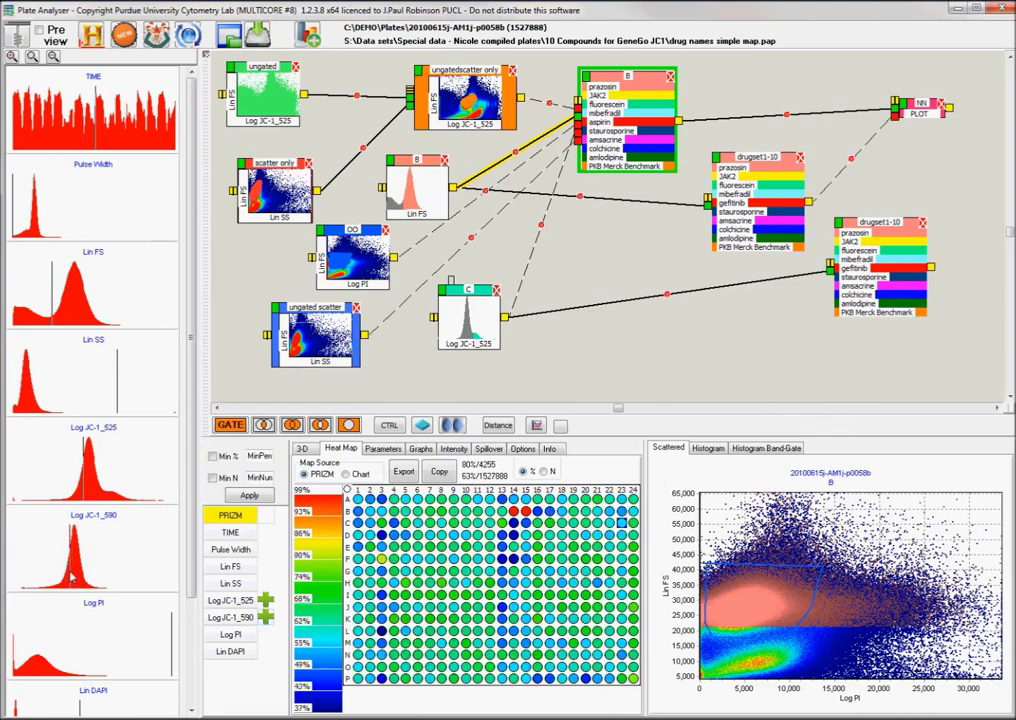
# Set the Log PI condition to negative and clear the Log JC-1_590 condition
pyautogui.click(266, 636)
pyautogui.click(266, 636)
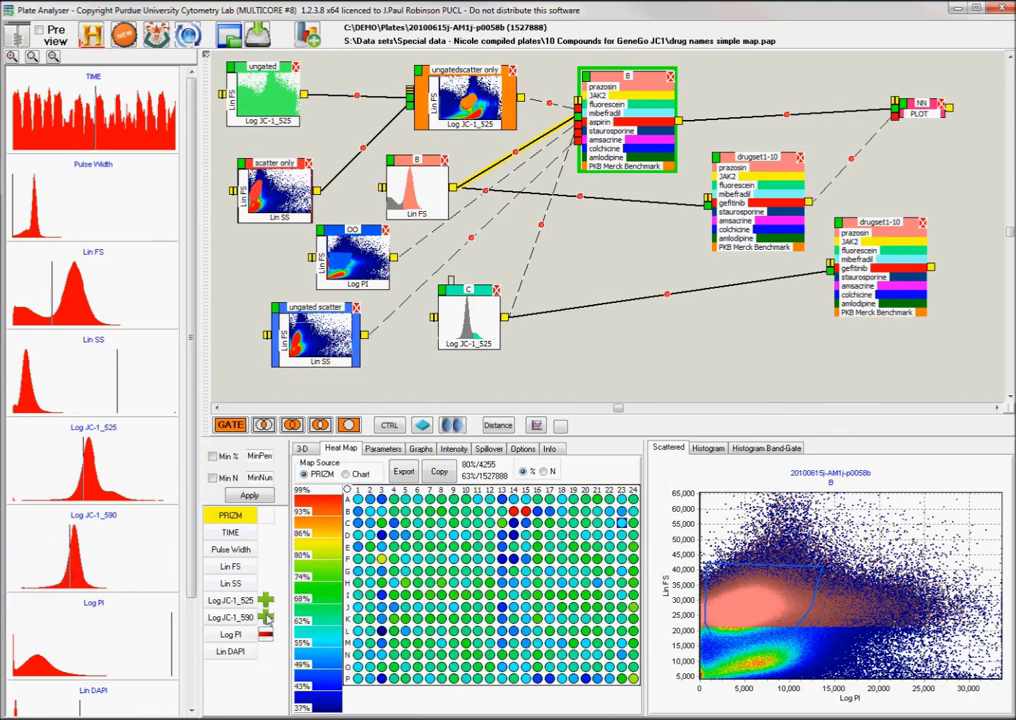
pyautogui.click(266, 618)
pyautogui.click(266, 618)
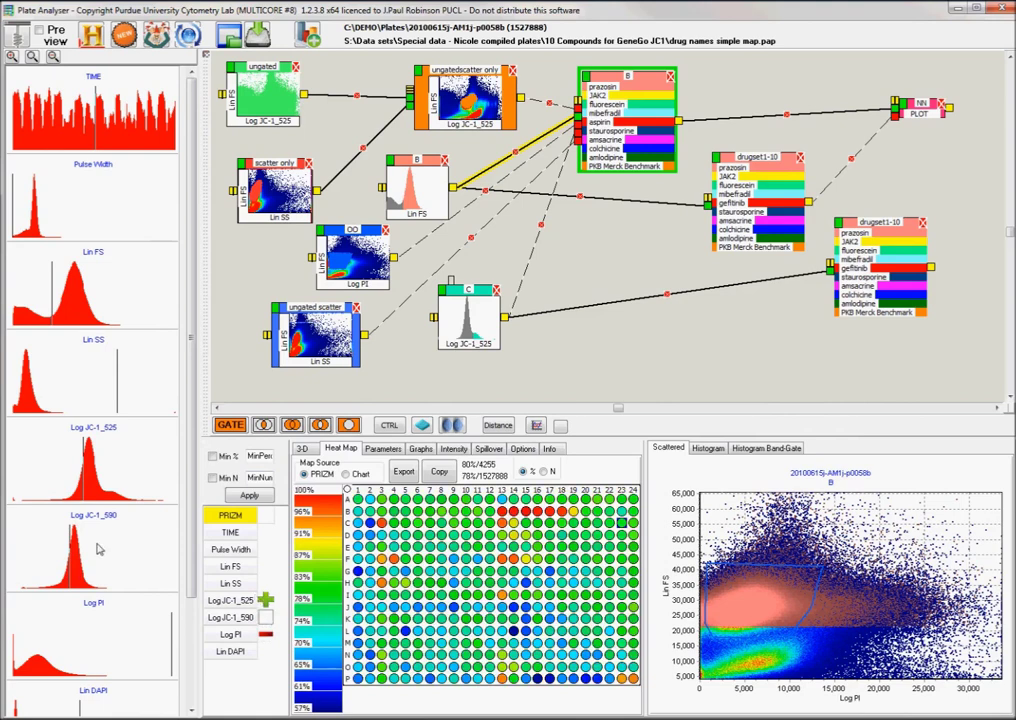
# Lower the Log PI threshold to near the start of its histogram and shift the Log JC-1_525 threshold slightly lower
pyautogui.click(23, 645)
pyautogui.moveTo(23, 650); pyautogui.dragTo(18, 651)
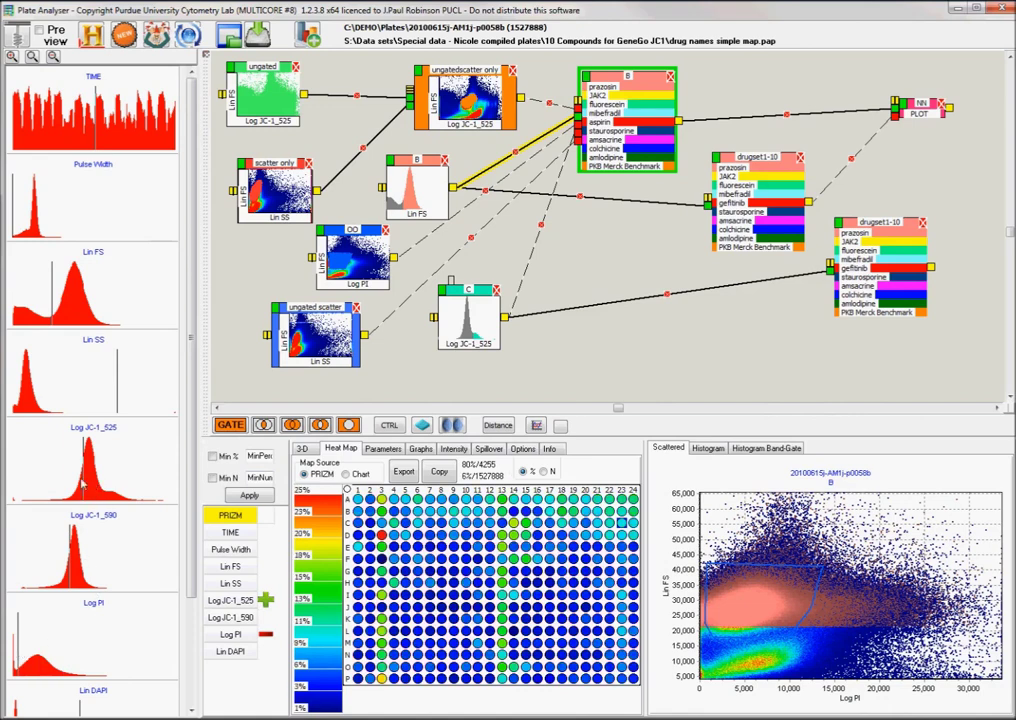
pyautogui.moveTo(84, 484)
pyautogui.mouseDown()
pyautogui.moveTo(108, 490)
pyautogui.moveTo(80, 491)
pyautogui.mouseUp()
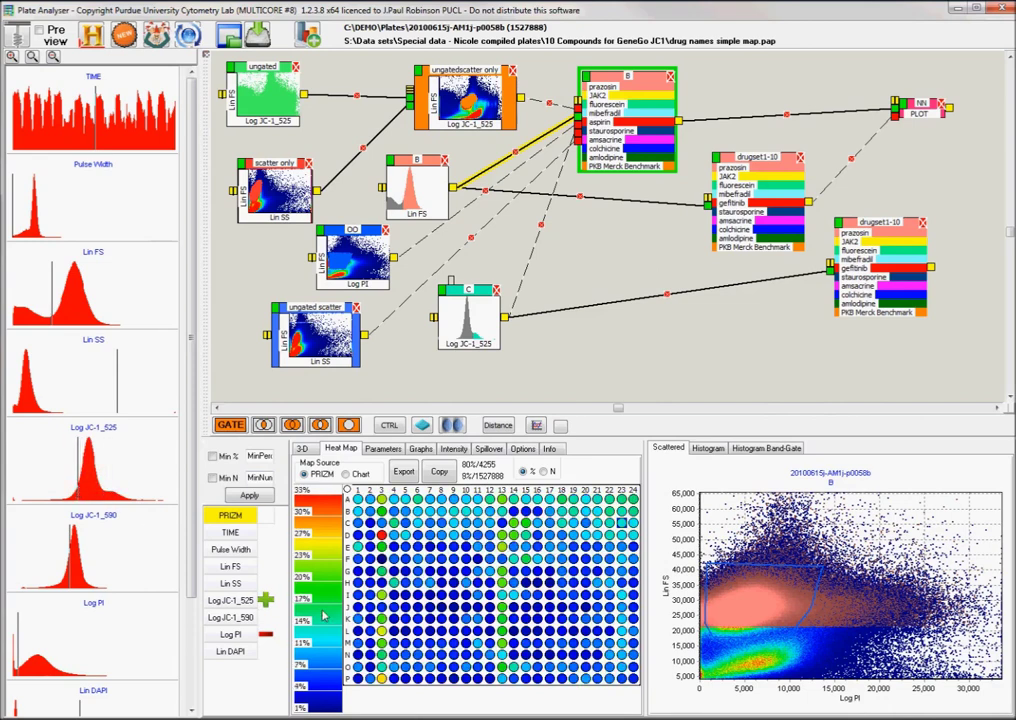
# Clear the Log JC-1_525 and Log PI conditions from the PRIZM analysis
pyautogui.click(265, 601)
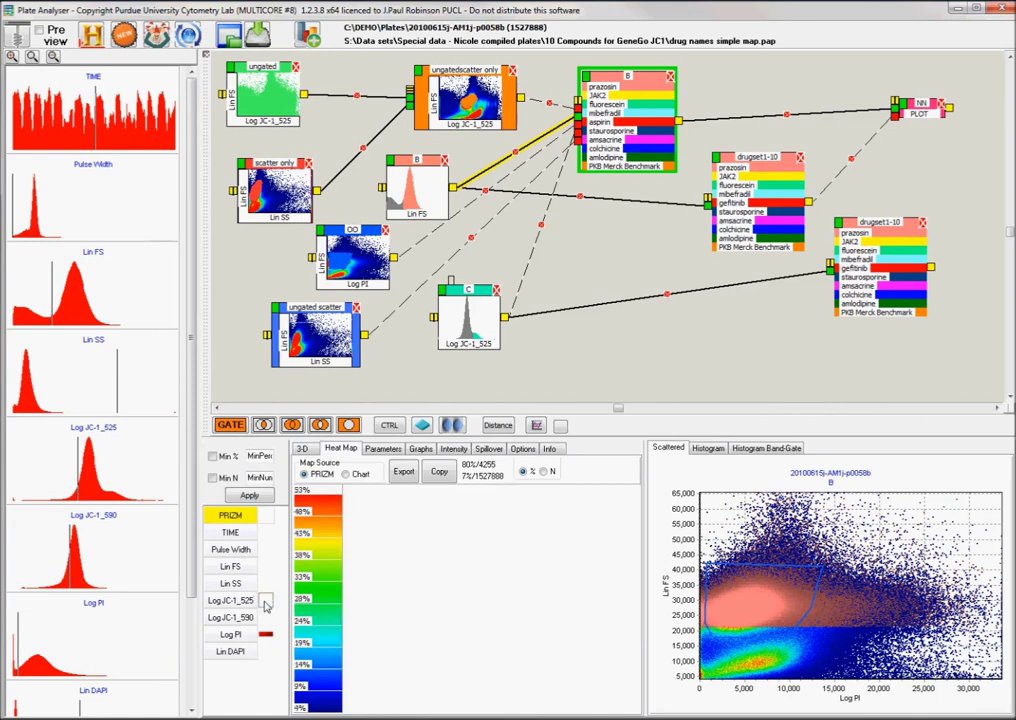
pyautogui.click(265, 637)
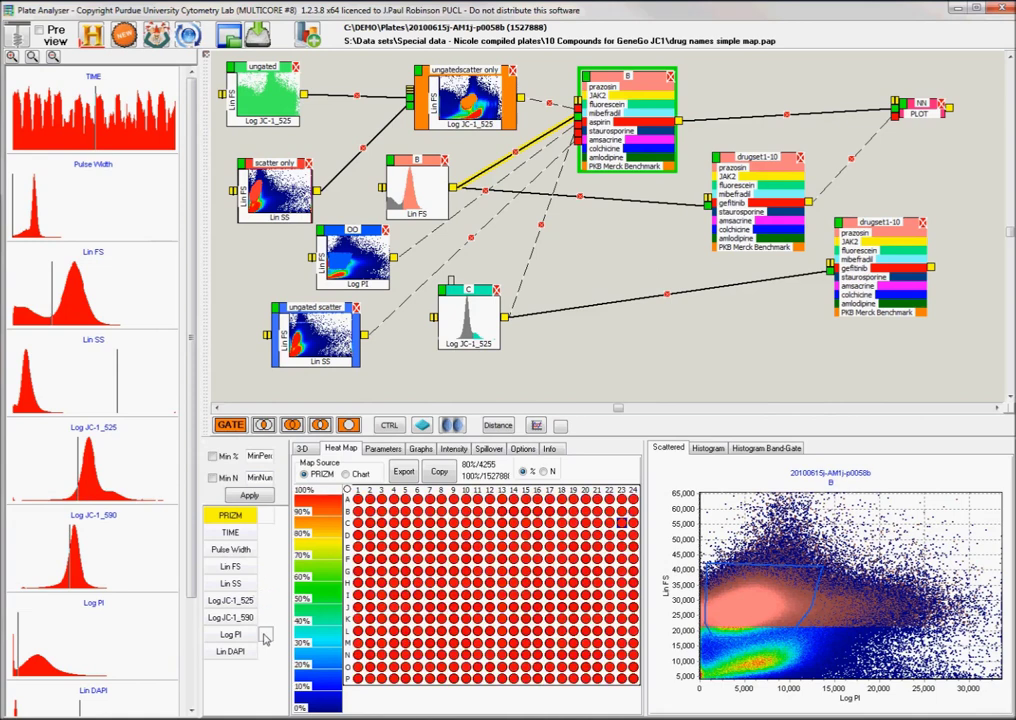